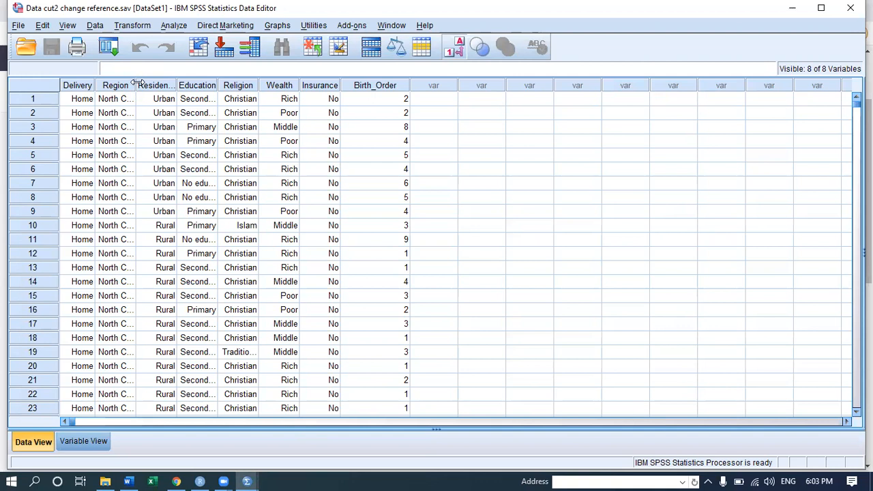
# - Widen the Delivery, Region, Residence, Education and Religion columns to fit their full value labels
pyautogui.moveTo(137, 82); pyautogui.dragTo(386, 86)
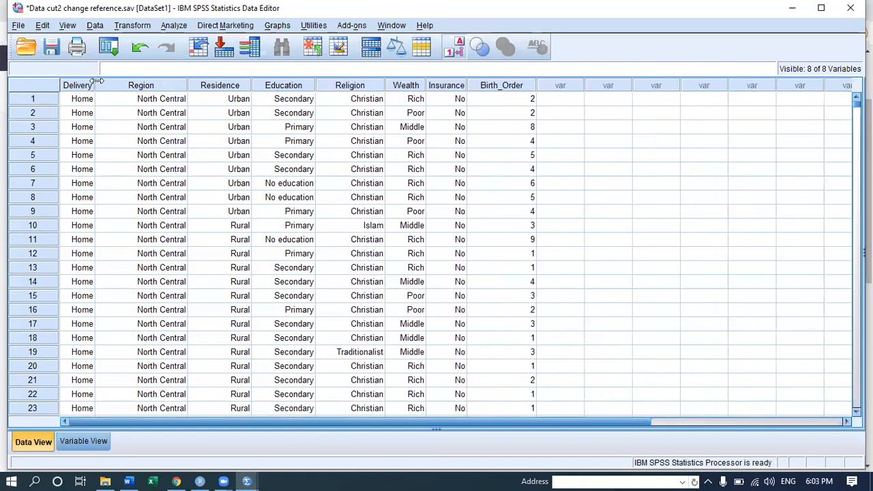
pyautogui.moveTo(95, 85); pyautogui.dragTo(135, 85)
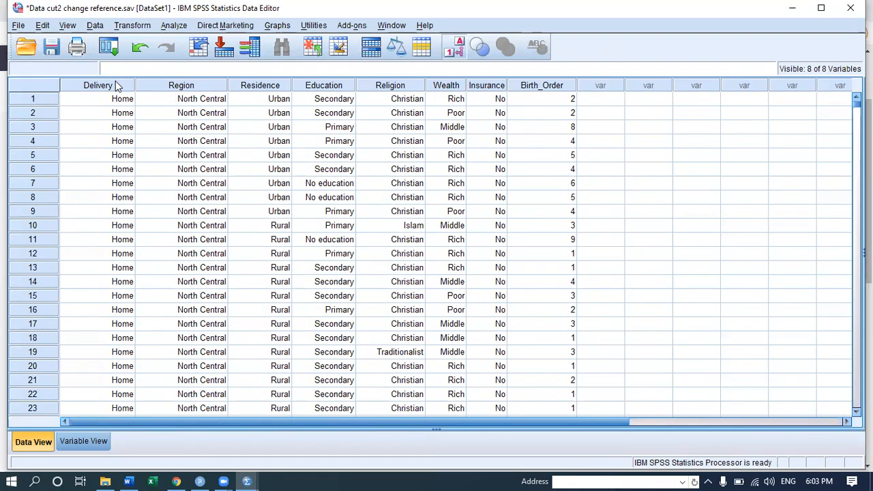
# - Look over the predictor columns Region, Residence, Education, Religion, Wealth and Insurance one after another
pyautogui.click(190, 88)
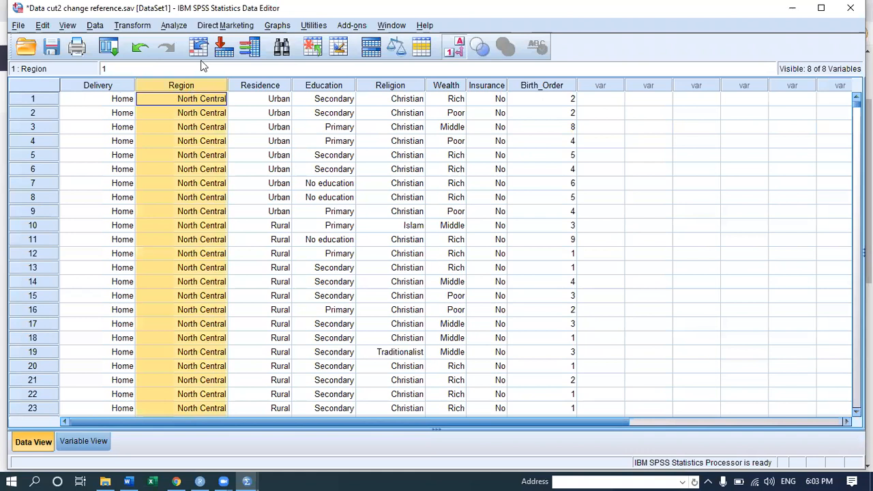
pyautogui.click(273, 87)
pyautogui.click(324, 86)
pyautogui.click(390, 86)
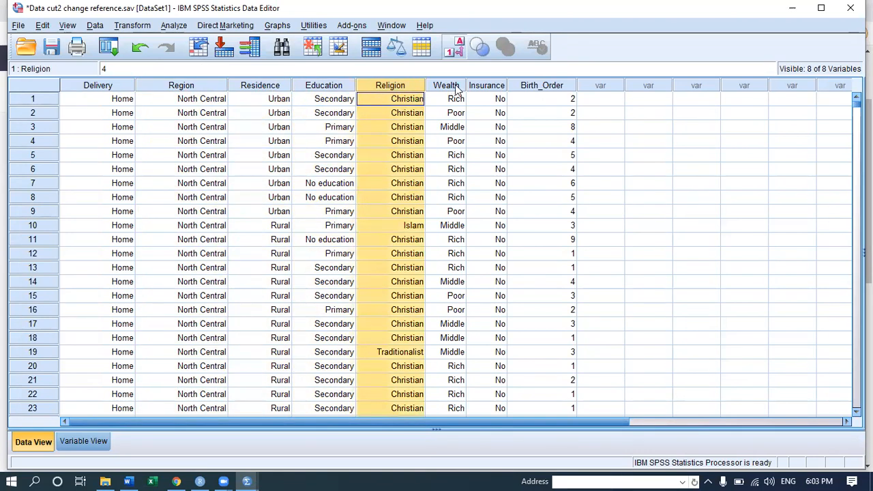
pyautogui.click(446, 87)
pyautogui.click(480, 88)
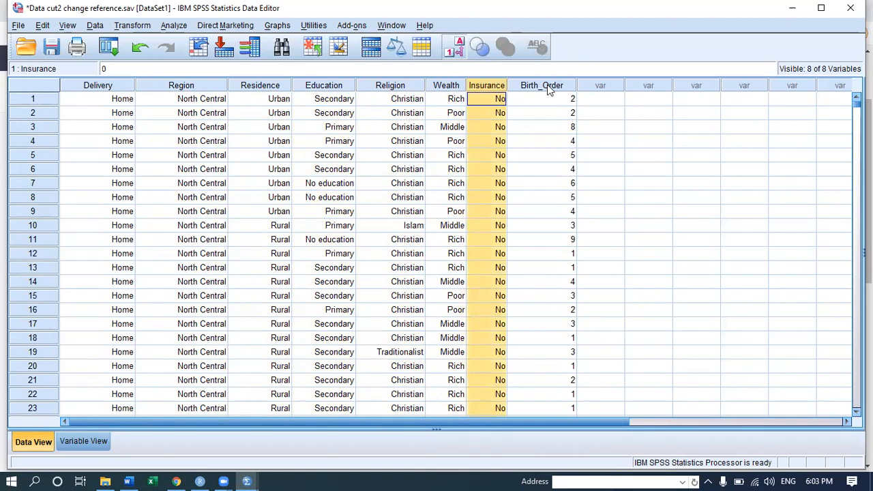
# - Examine the outcome categories in the Delivery column, sampling cases further down the dataset before returning to the first case
pyautogui.click(103, 85)
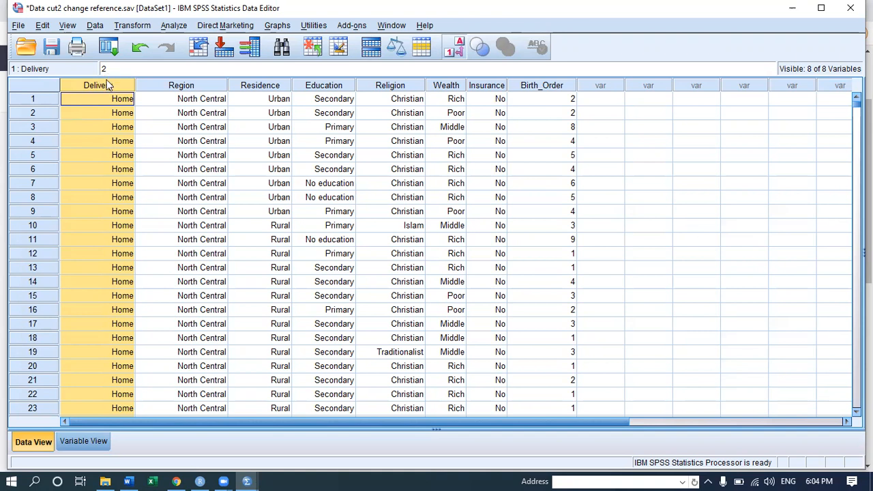
pyautogui.click(107, 99)
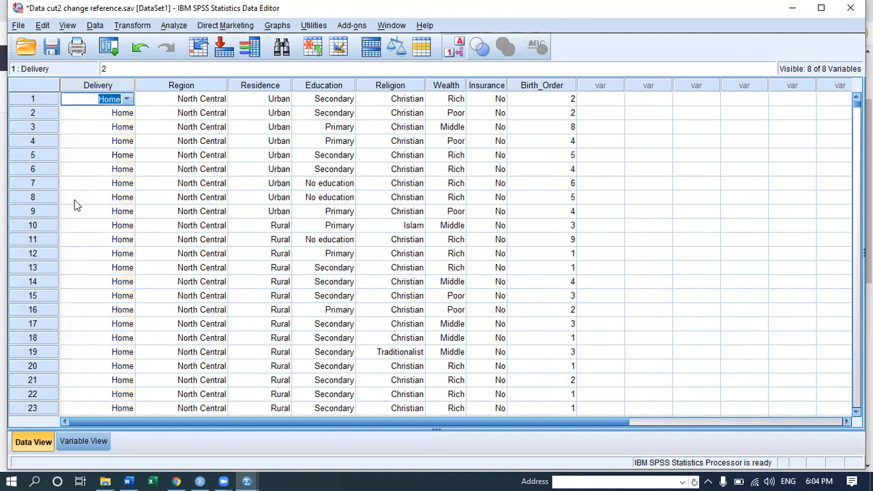
pyautogui.click(96, 184)
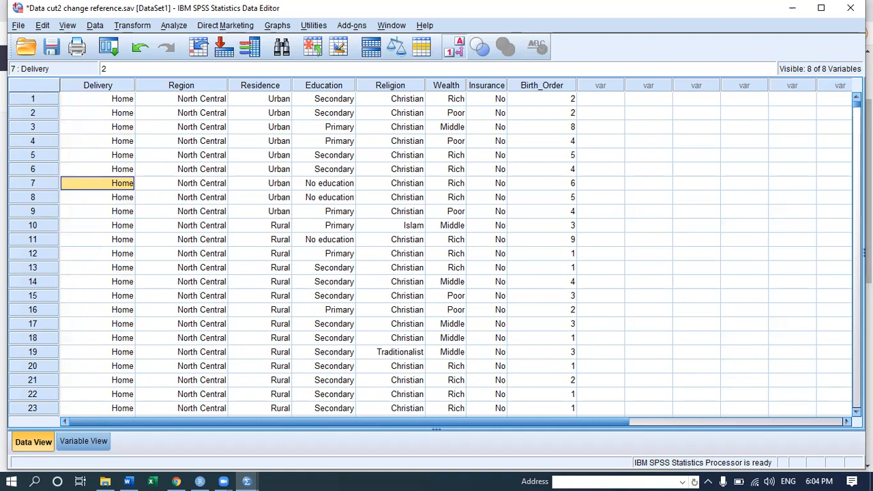
pyautogui.moveTo(857, 104); pyautogui.dragTo(856, 213)
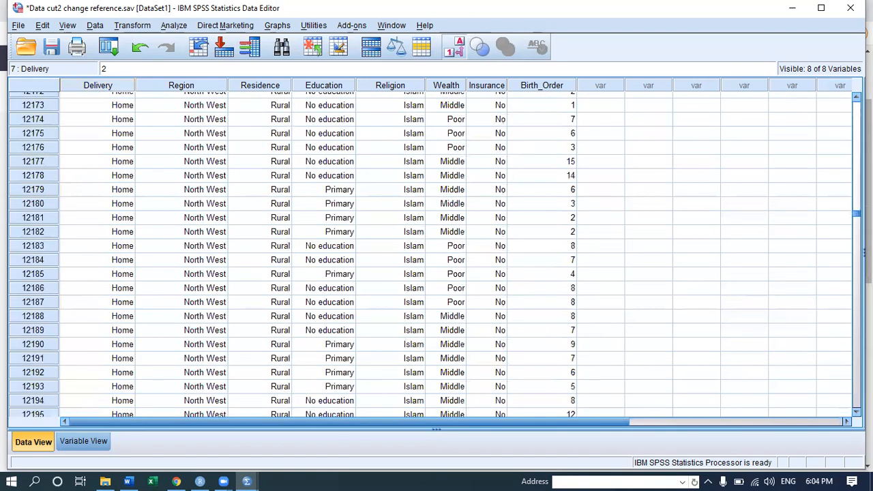
pyautogui.moveTo(856, 213); pyautogui.dragTo(841, 176)
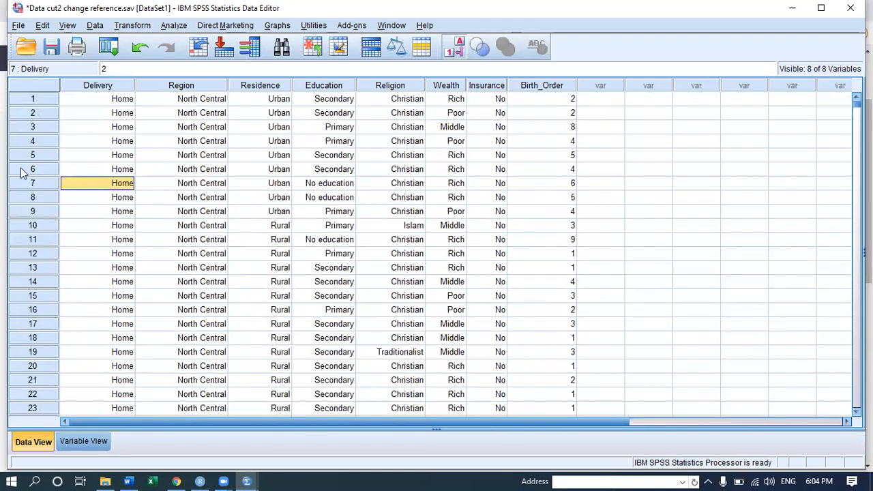
pyautogui.click(124, 140)
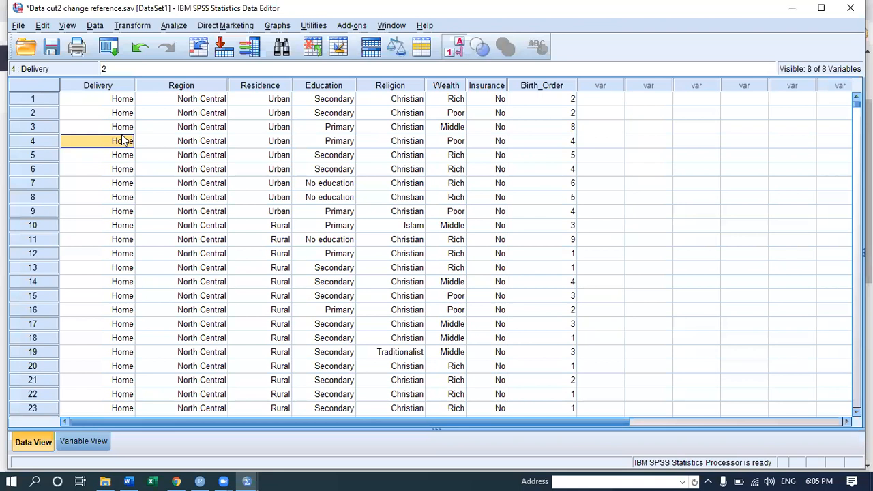
pyautogui.click(108, 86)
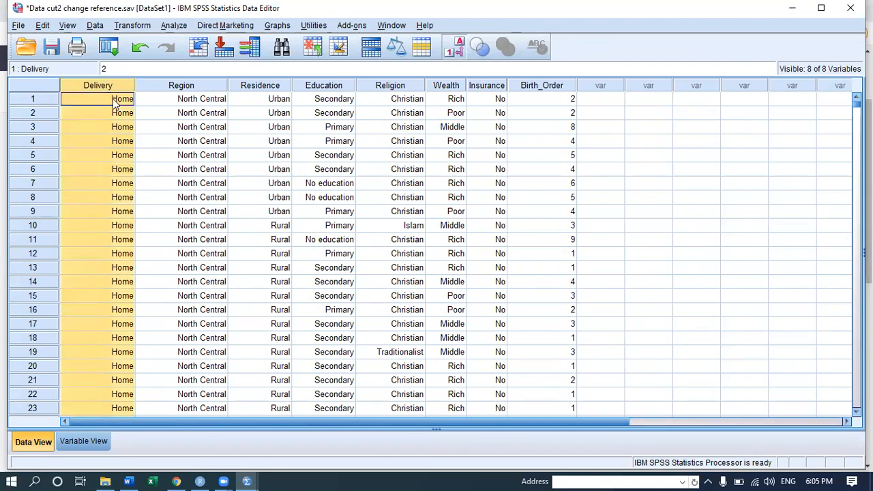
pyautogui.doubleClick(117, 113)
pyautogui.click(121, 101)
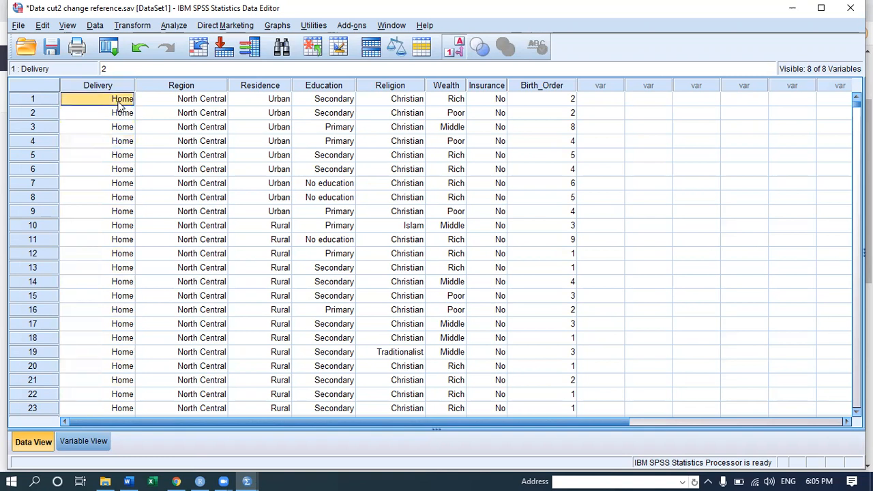
pyautogui.click(120, 86)
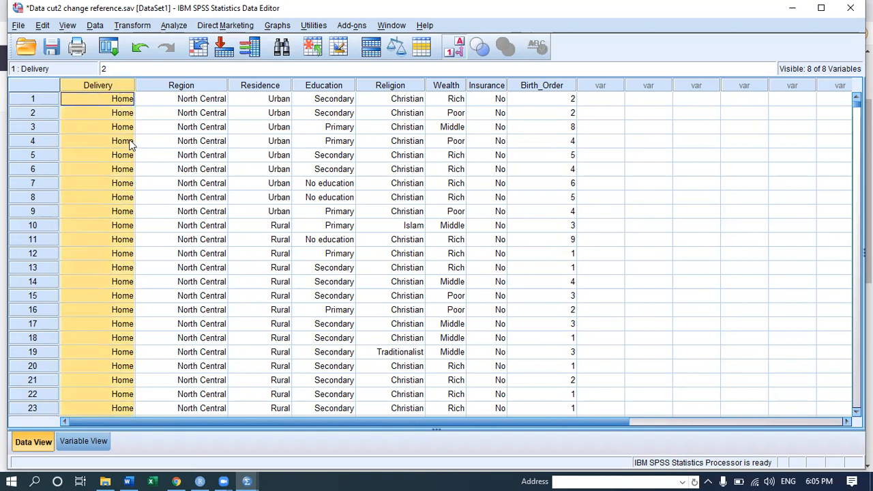
pyautogui.click(173, 26)
pyautogui.doubleClick(88, 169)
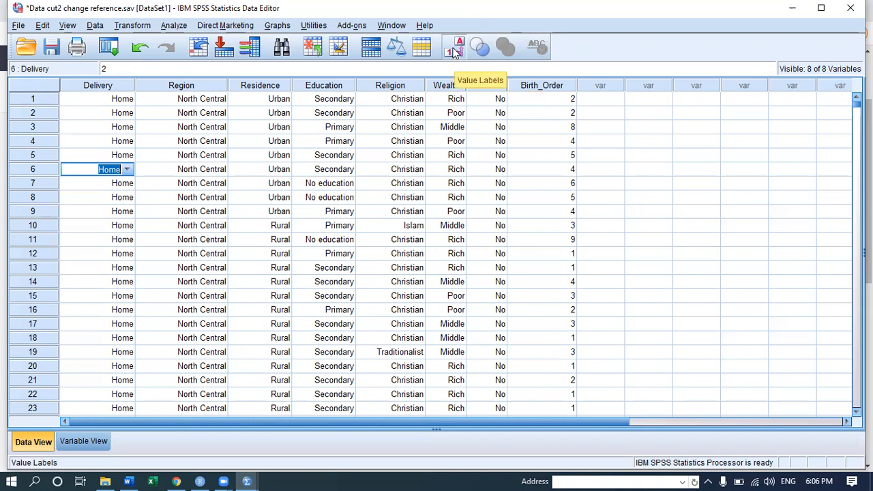
# - Toggle the value labels off and on to compare the numeric codes with their category labels, leaving labels displayed
pyautogui.click(453, 51)
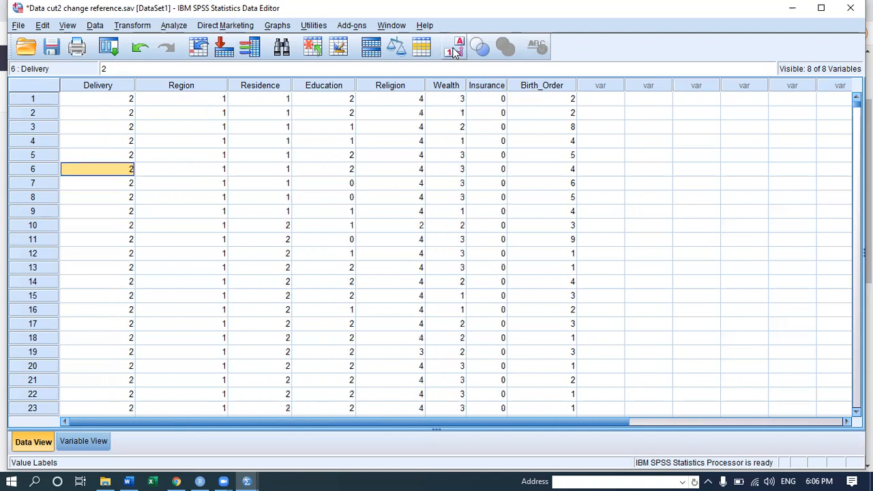
pyautogui.click(454, 50)
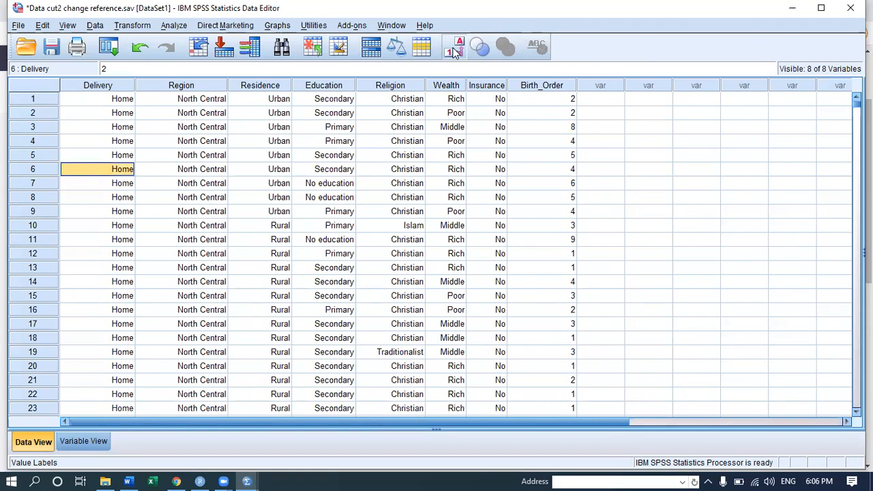
pyautogui.click(455, 50)
pyautogui.click(455, 49)
pyautogui.click(456, 50)
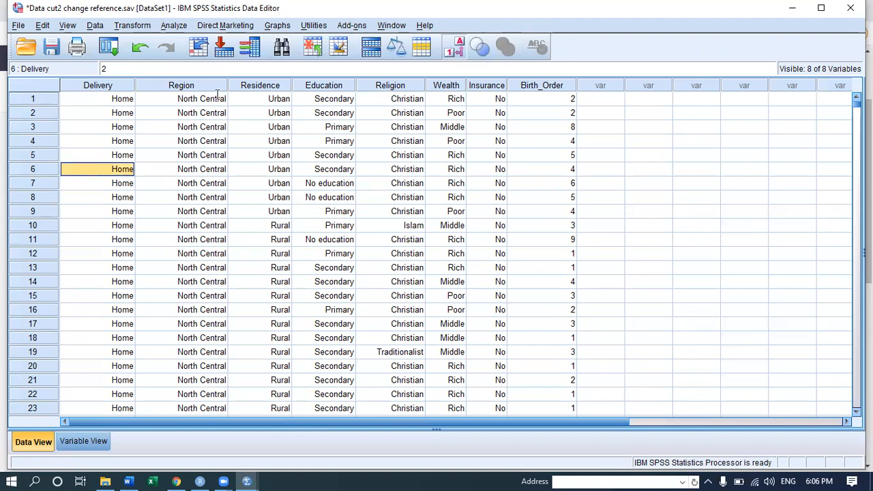
# - Start a Multinomial Logistic regression and assign Place of delivery as the dependent variable
pyautogui.click(176, 26)
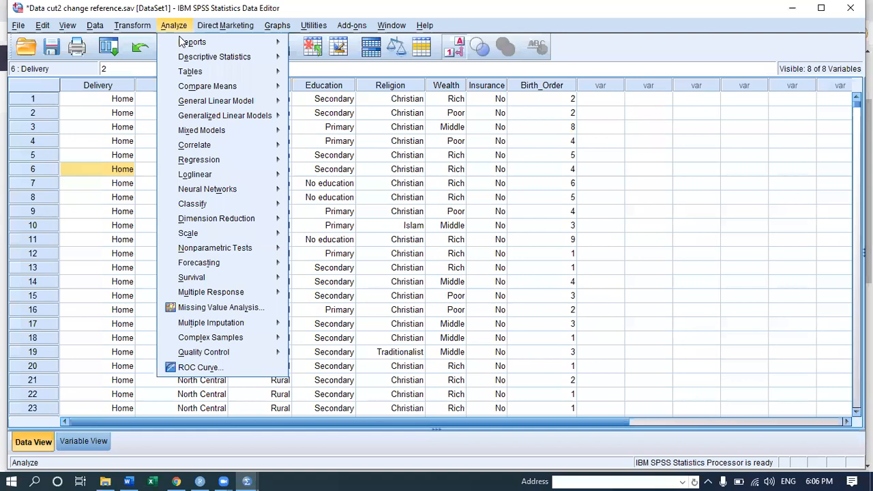
pyautogui.moveTo(204, 160)
pyautogui.click(355, 197)
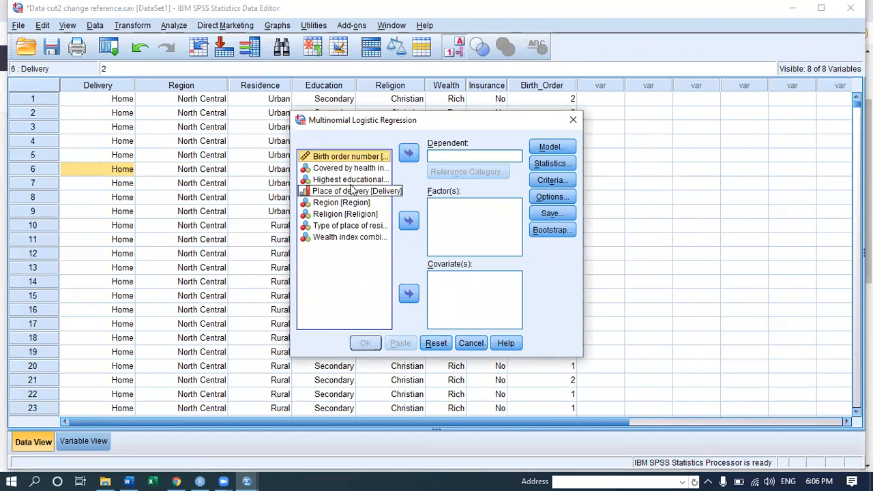
pyautogui.click(352, 192)
pyautogui.click(408, 153)
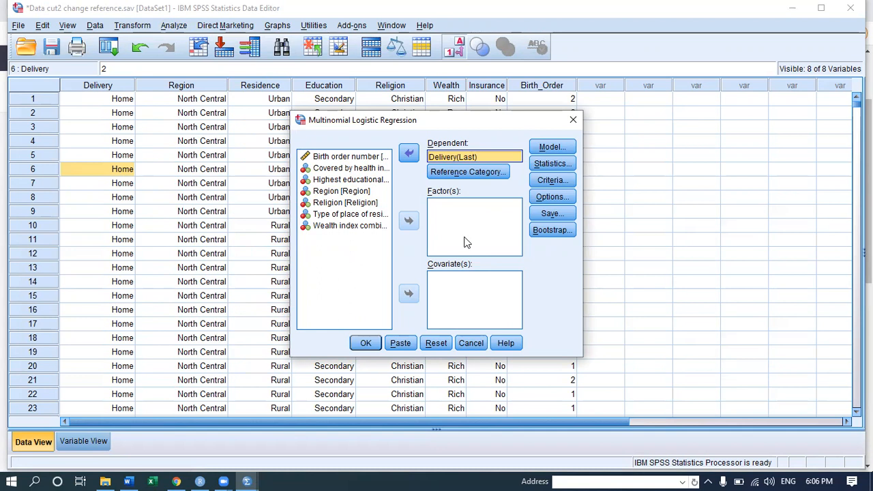
# - Assign health insurance, education, region, religion, residence and wealth index as factors, and Birth order number as the covariate
pyautogui.click(348, 169)
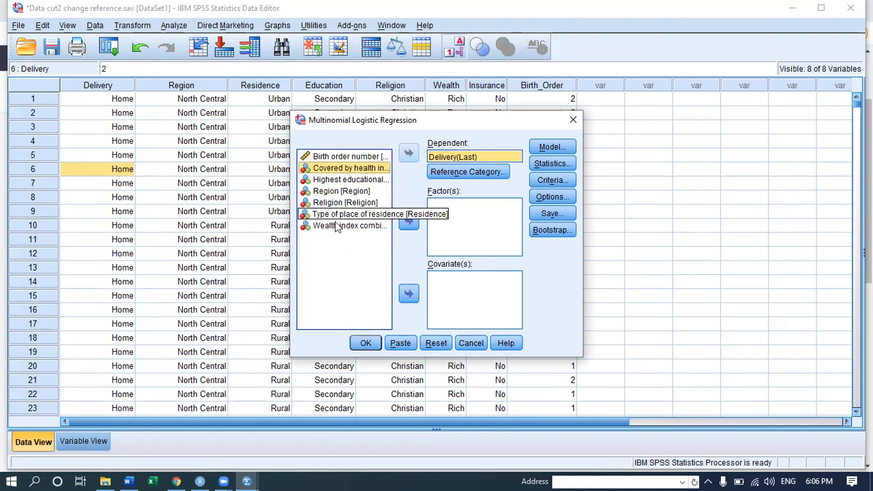
pyautogui.keyDown('shift'); pyautogui.click(336, 225); pyautogui.keyUp('shift')
pyautogui.click(408, 221)
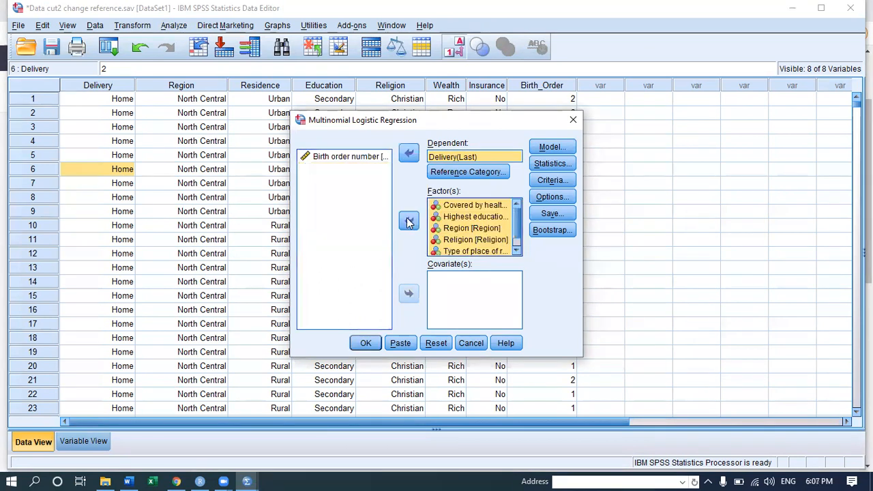
pyautogui.click(334, 158)
pyautogui.click(408, 294)
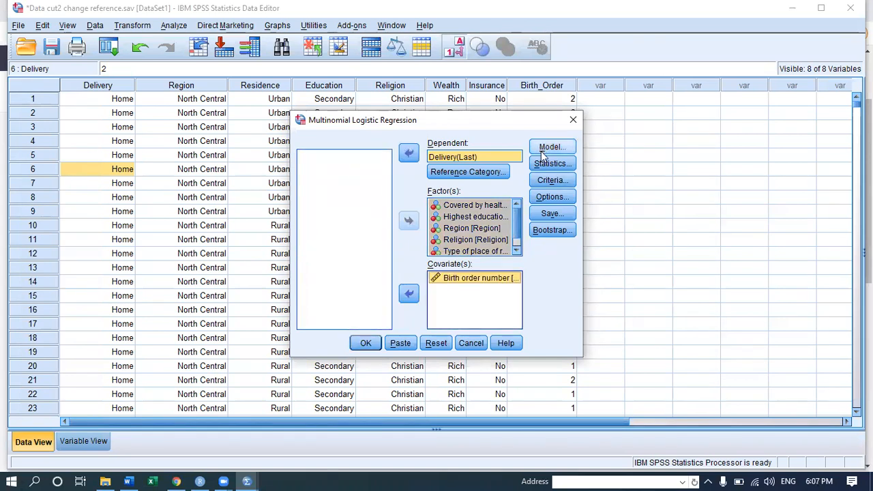
# - Run the multinomial regression and review its output down to the Parameter Estimates table
pyautogui.click(369, 348)
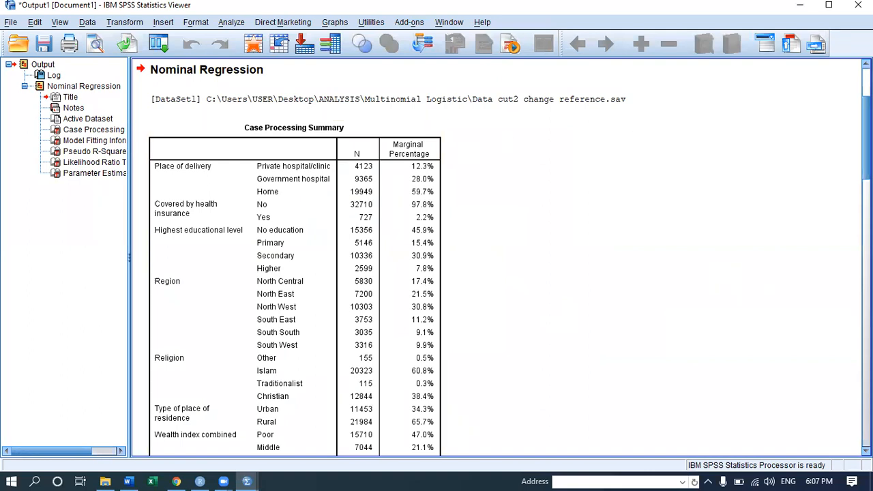
pyautogui.scroll(-10, 742, 195)
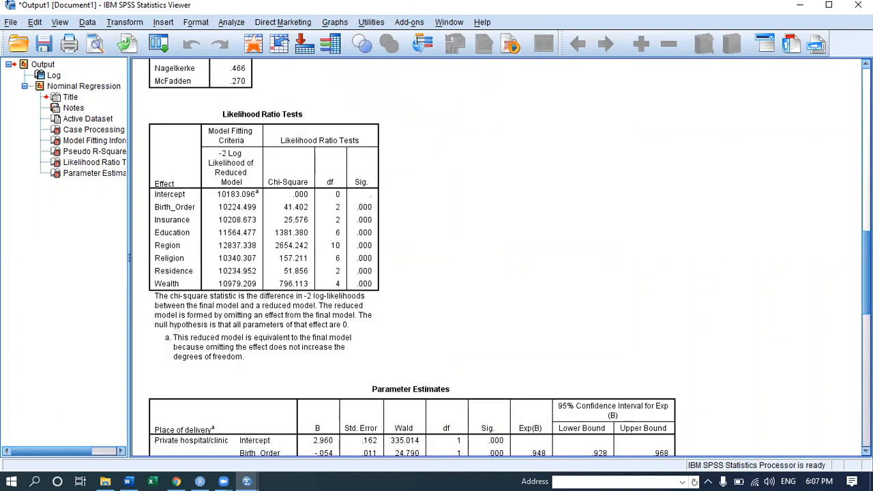
pyautogui.scroll(-5, 478, 257)
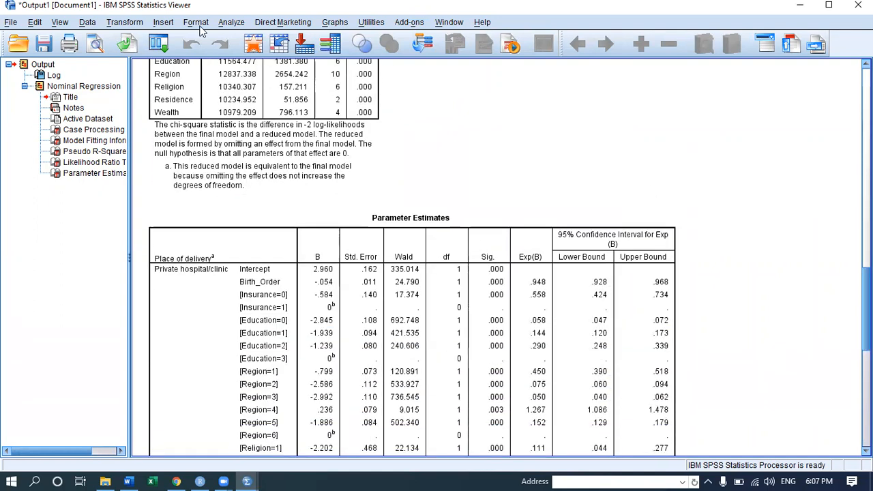
# - Reopen the Multinomial Logistic regression setup and reset all its variables and settings
pyautogui.click(230, 23)
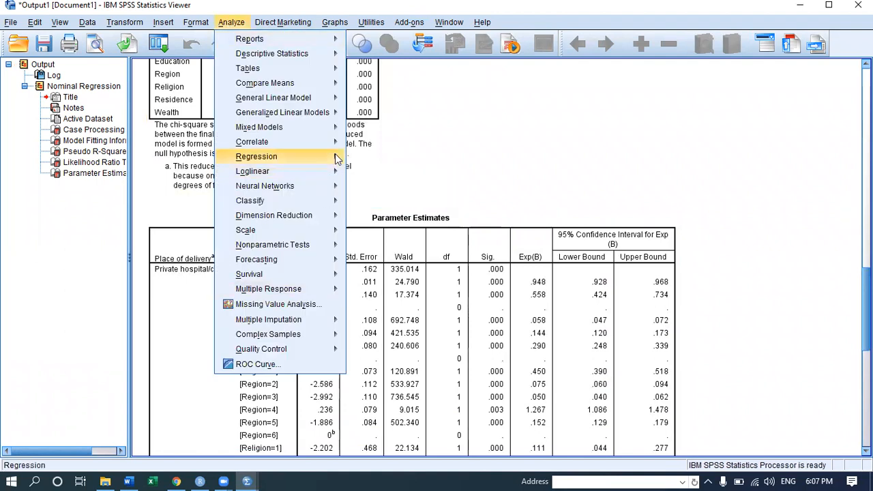
pyautogui.moveTo(273, 156)
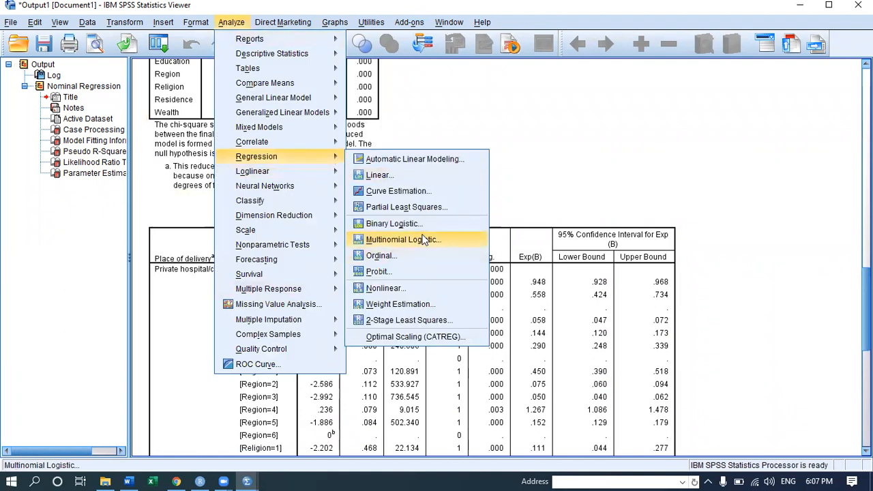
pyautogui.click(402, 239)
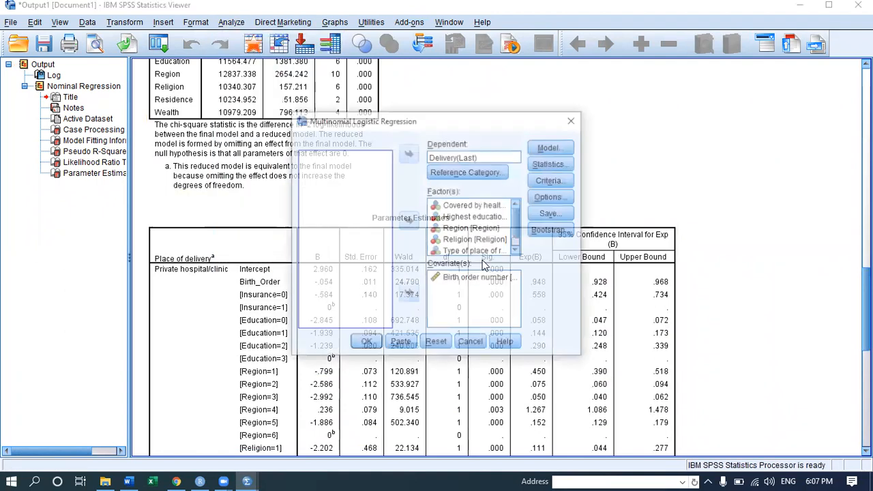
pyautogui.click(431, 345)
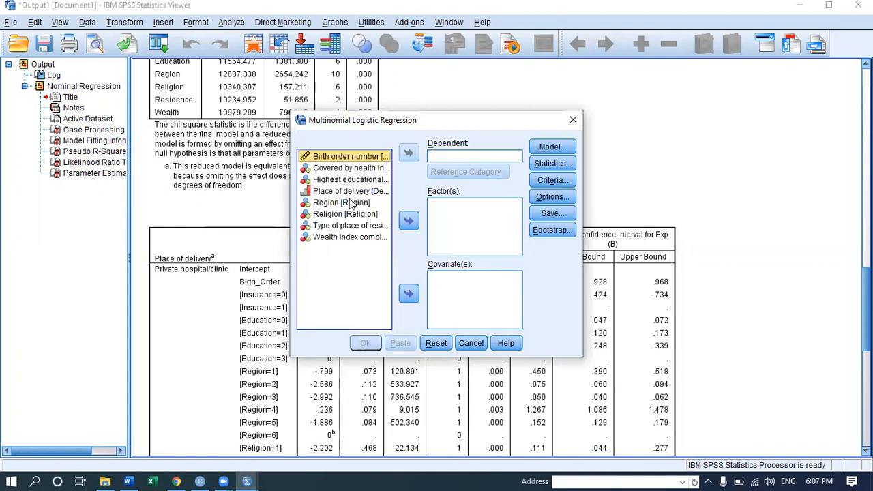
# - Assign Place of delivery as the dependent variable and Birth order number as the covariate
pyautogui.click(338, 191)
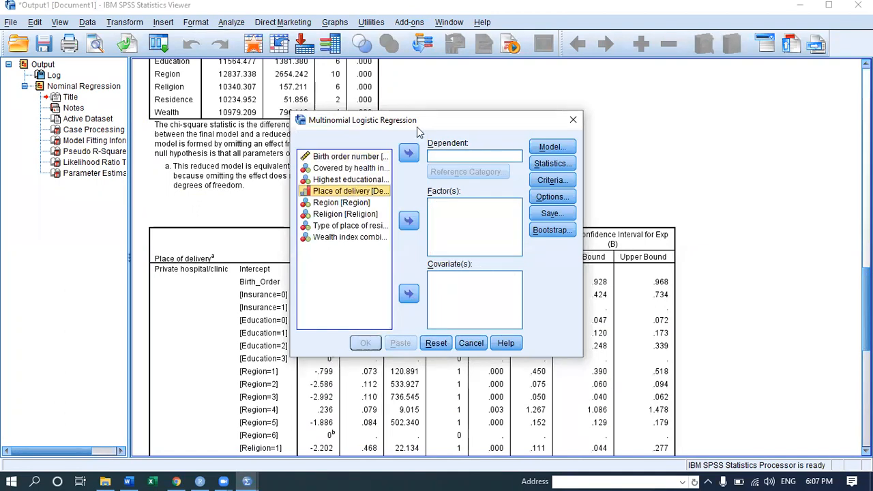
pyautogui.click(407, 155)
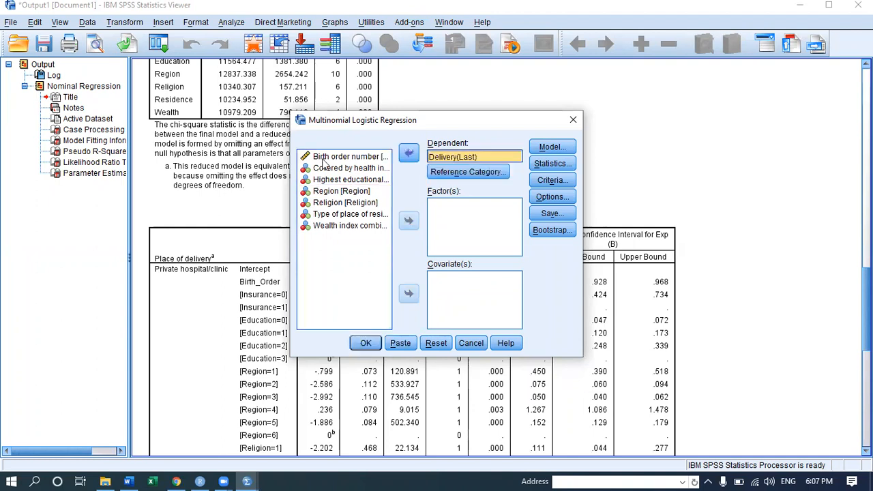
pyautogui.click(328, 160)
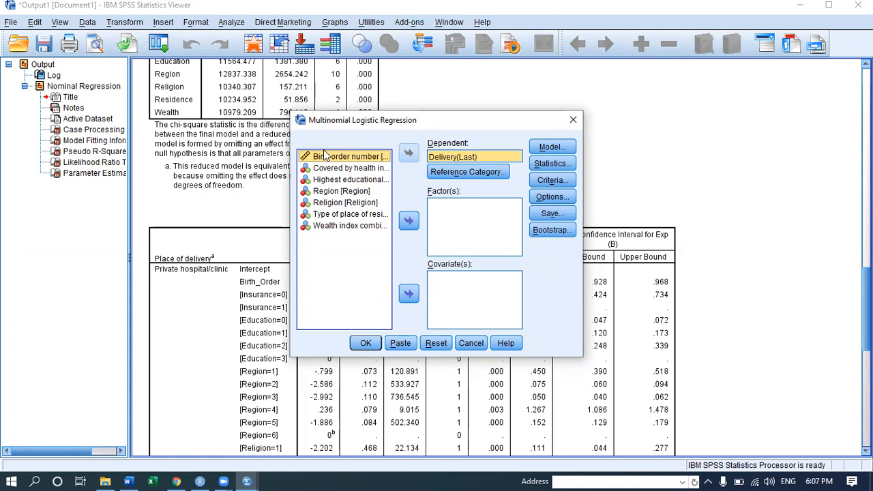
pyautogui.click(408, 294)
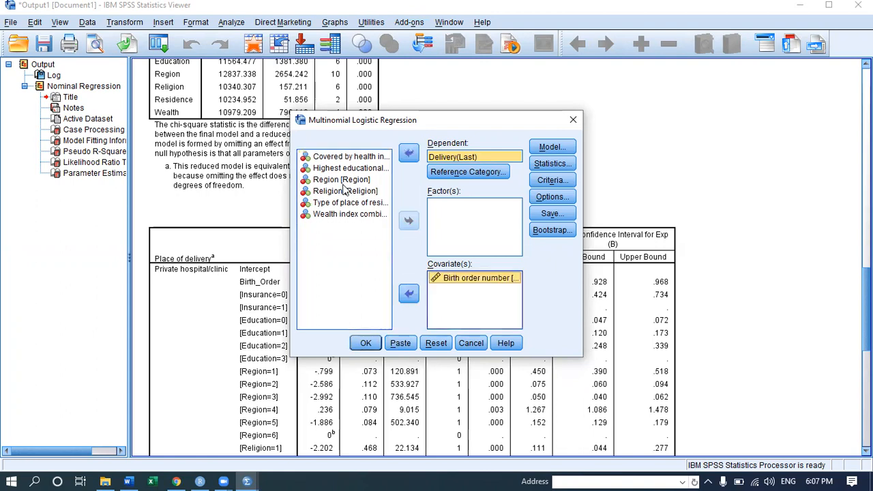
# - Assign health insurance, education, region, religion, residence and wealth index as factors, keeping the last category as the ascending-order reference
pyautogui.click(341, 157)
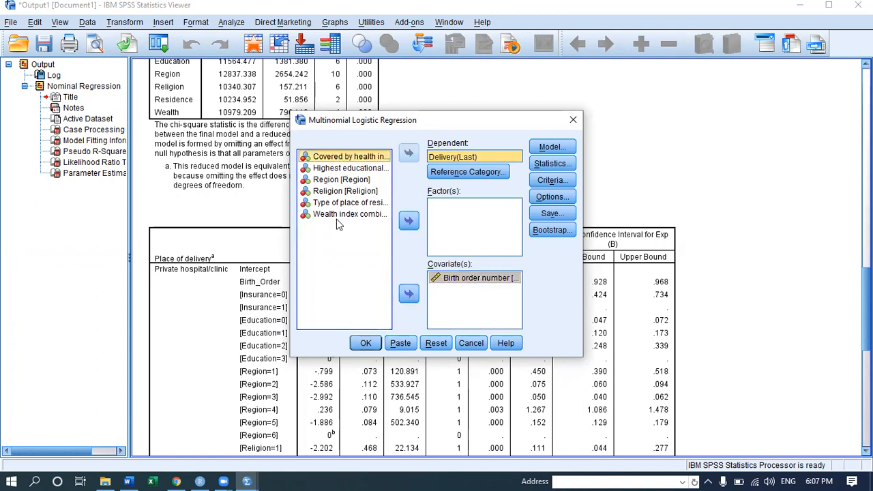
pyautogui.keyDown('shift'); pyautogui.click(336, 218); pyautogui.keyUp('shift')
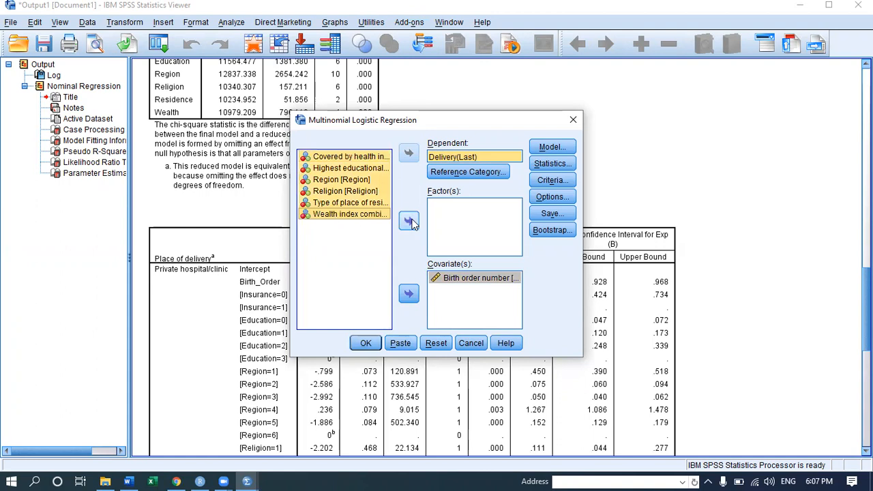
pyautogui.click(409, 220)
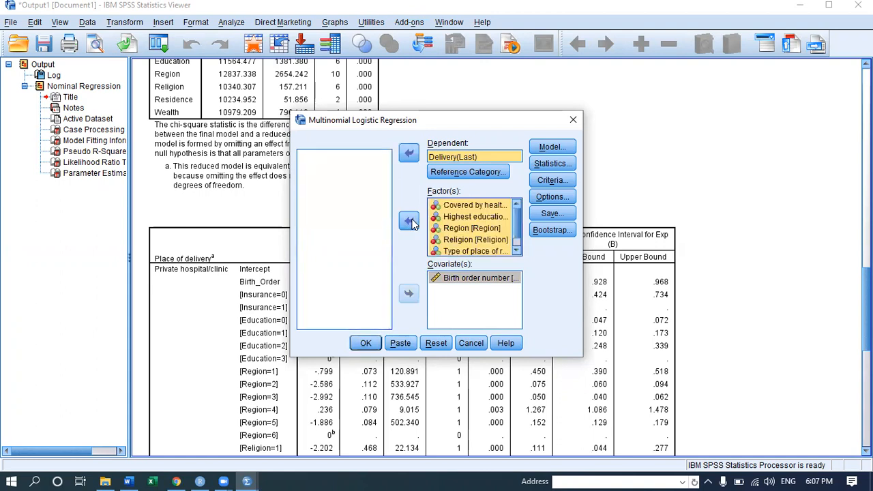
pyautogui.click(475, 173)
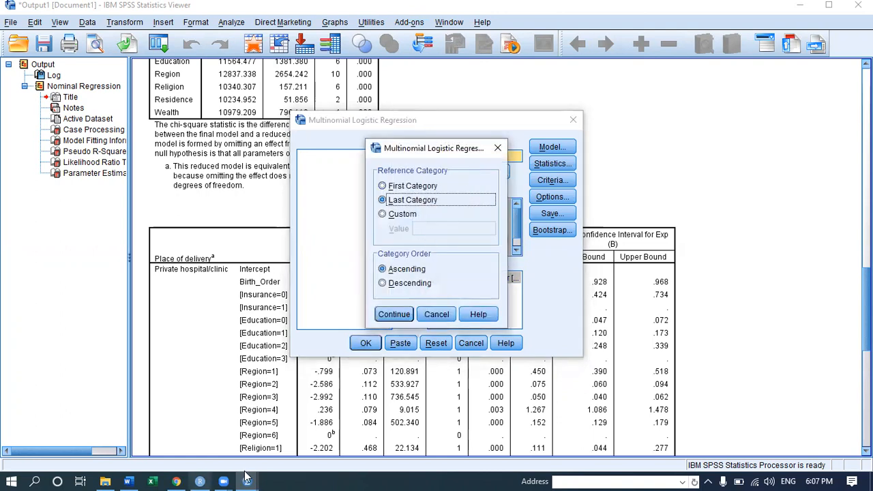
pyautogui.moveTo(244, 479)
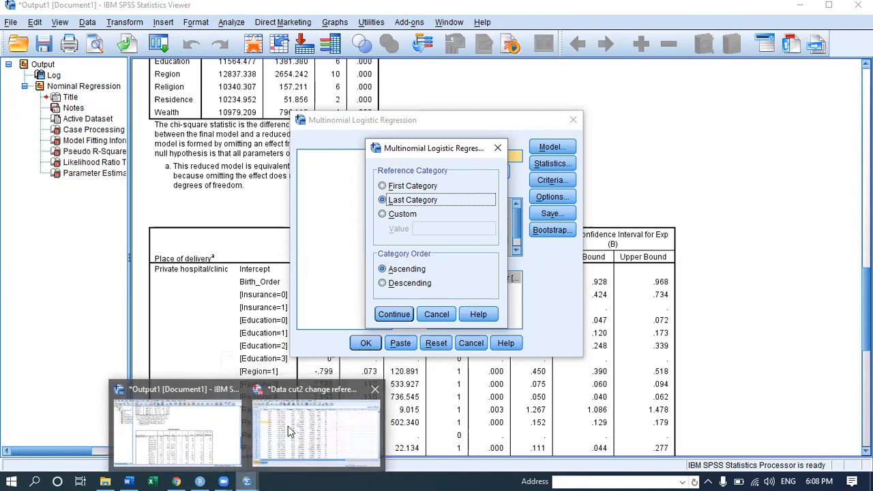
pyautogui.click(393, 315)
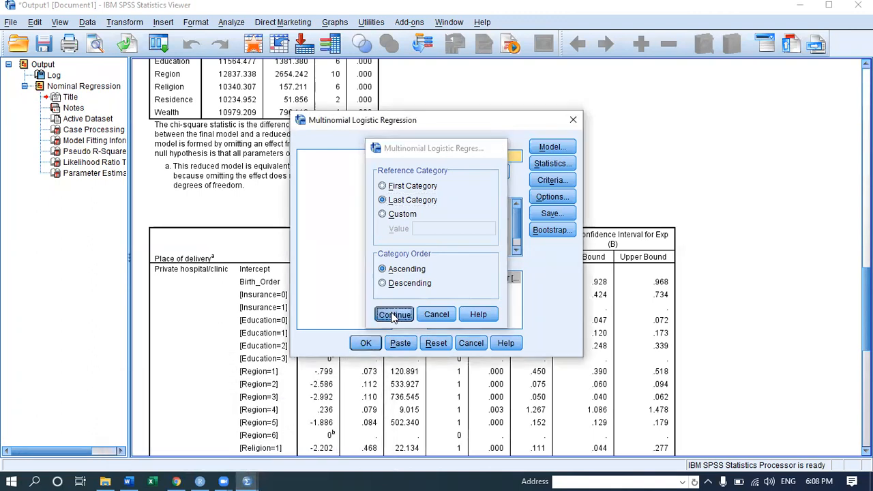
# - Compare the numeric codes with the value labels in the data sheet, leaving the labels displayed
pyautogui.moveTo(230, 472)
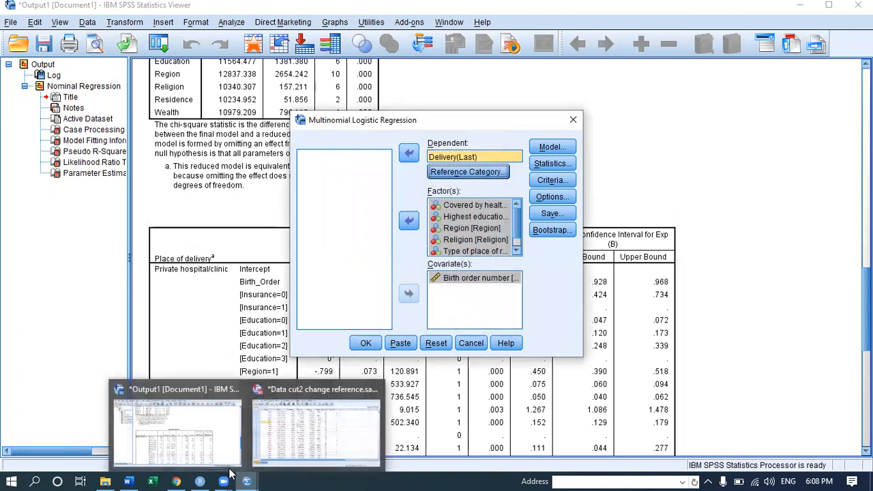
pyautogui.click(311, 429)
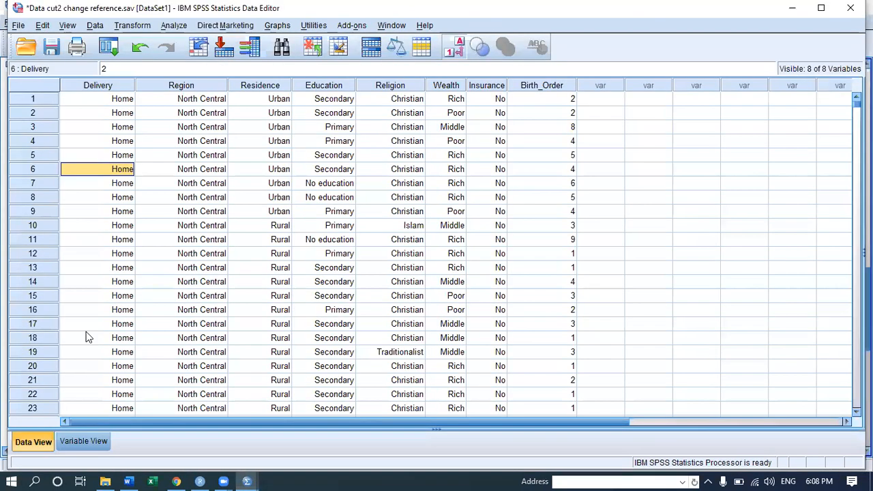
pyautogui.click(459, 56)
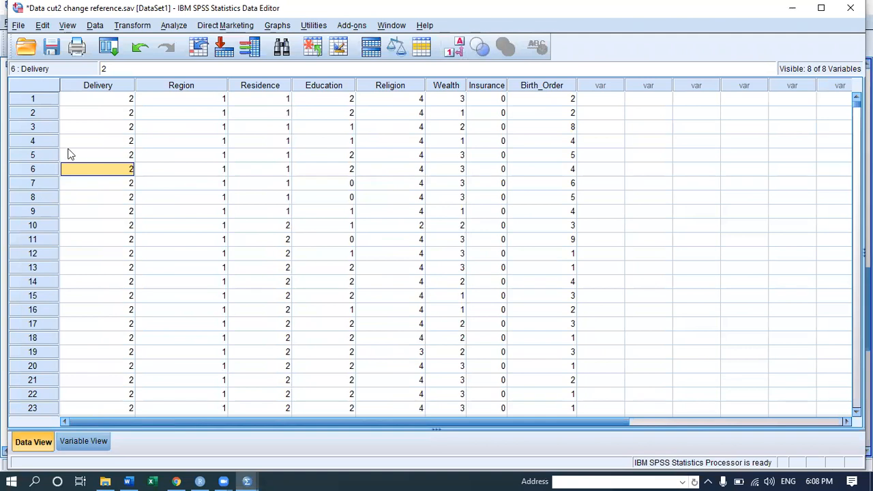
pyautogui.click(453, 60)
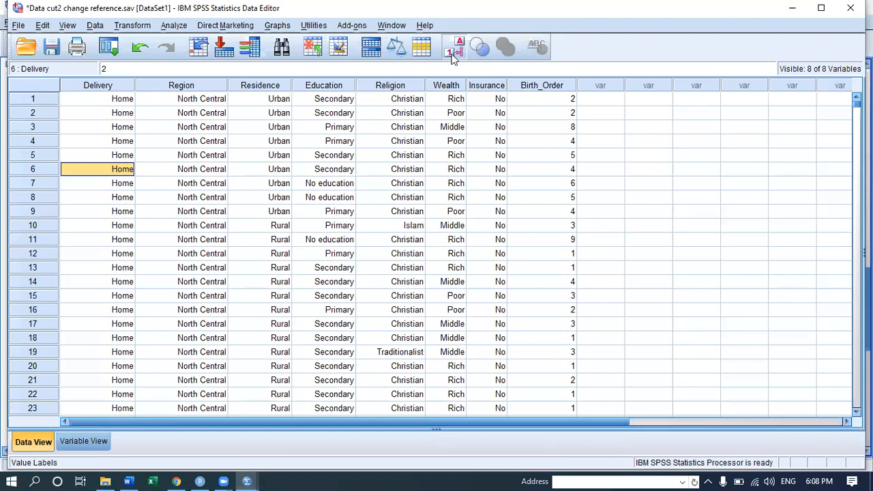
pyautogui.click(453, 57)
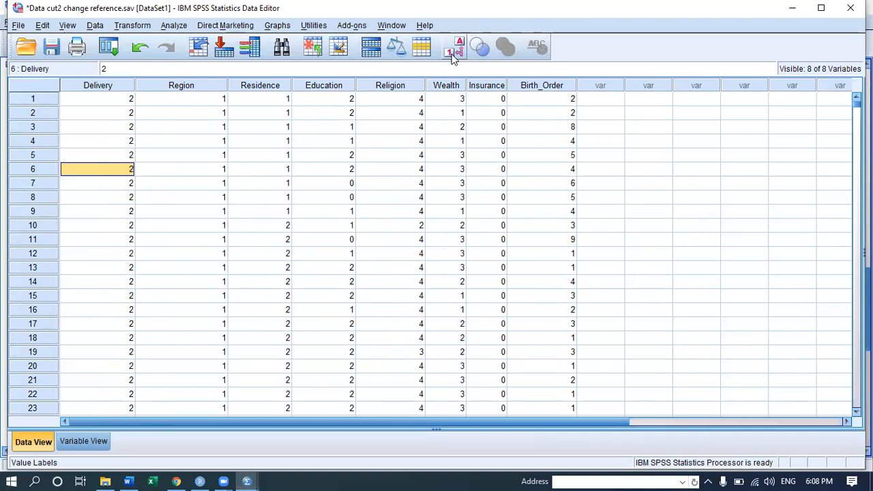
pyautogui.click(452, 58)
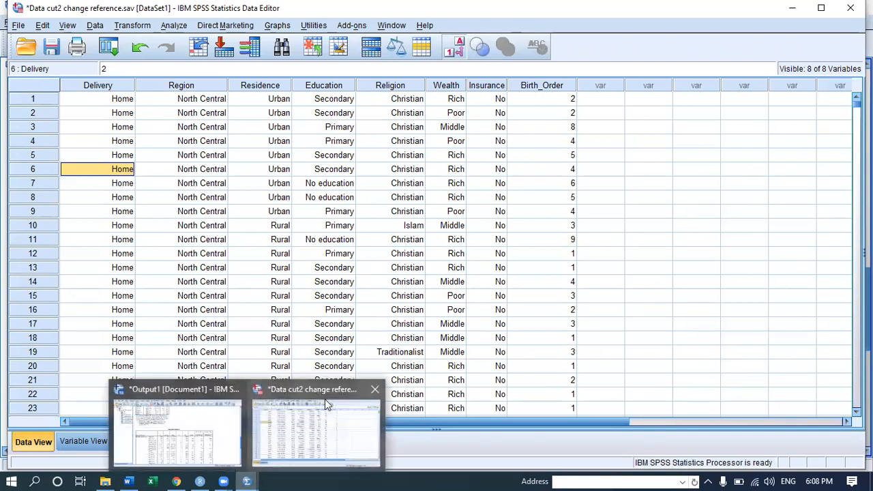
# - Return to the Multinomial Logistic Regression setup and review the reference category and category order options without changing them
pyautogui.click(174, 26)
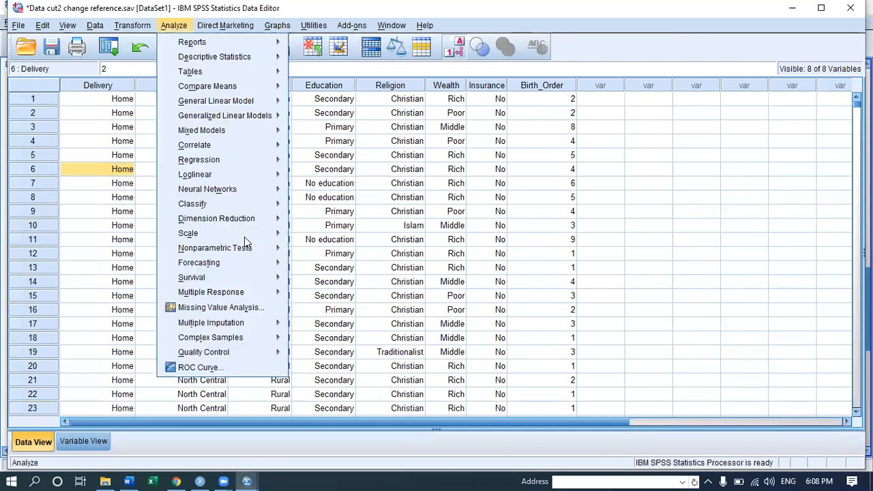
pyautogui.moveTo(273, 152)
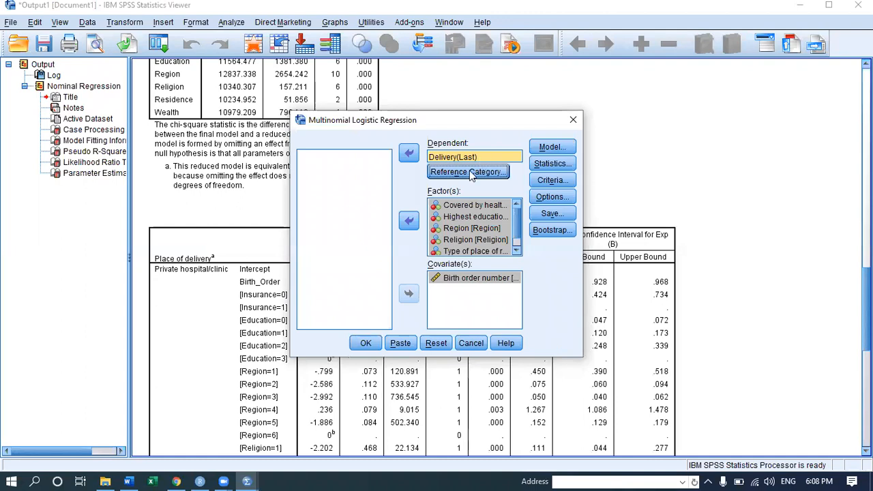
pyautogui.click(469, 171)
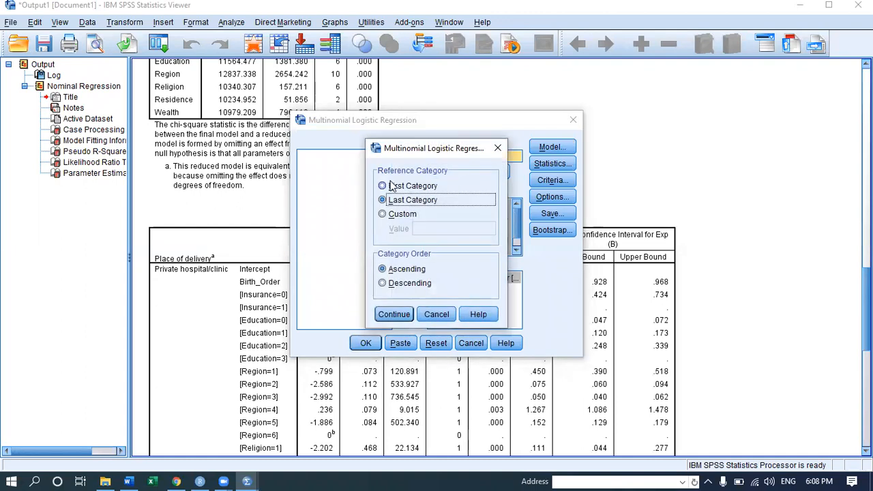
pyautogui.click(394, 314)
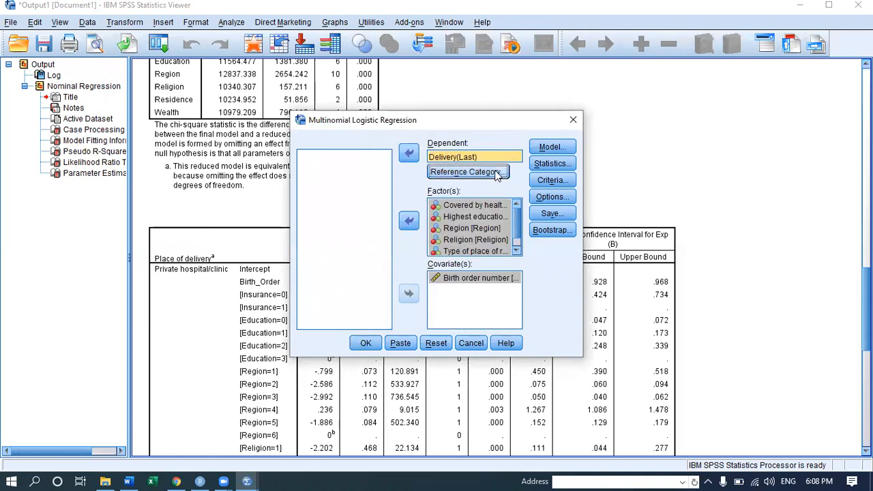
pyautogui.click(454, 171)
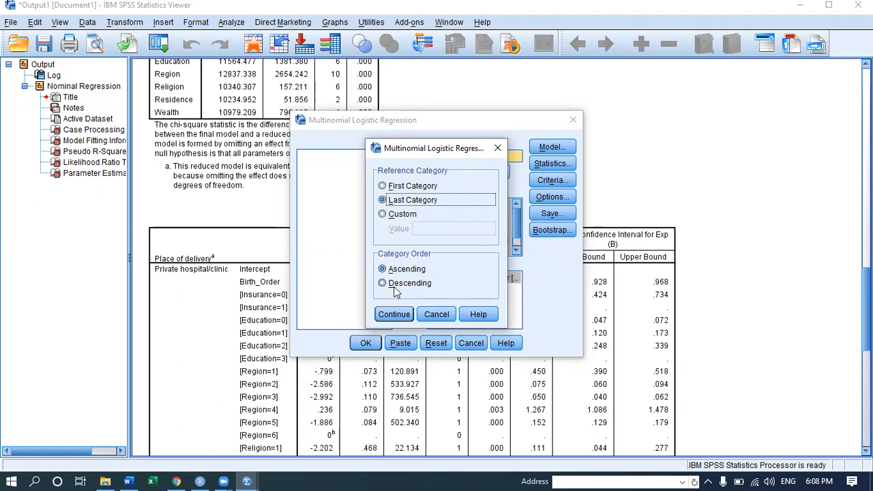
pyautogui.click(447, 317)
# - Add Goodness-of-fit to the model statistics, keeping the 95% confidence interval
pyautogui.click(549, 164)
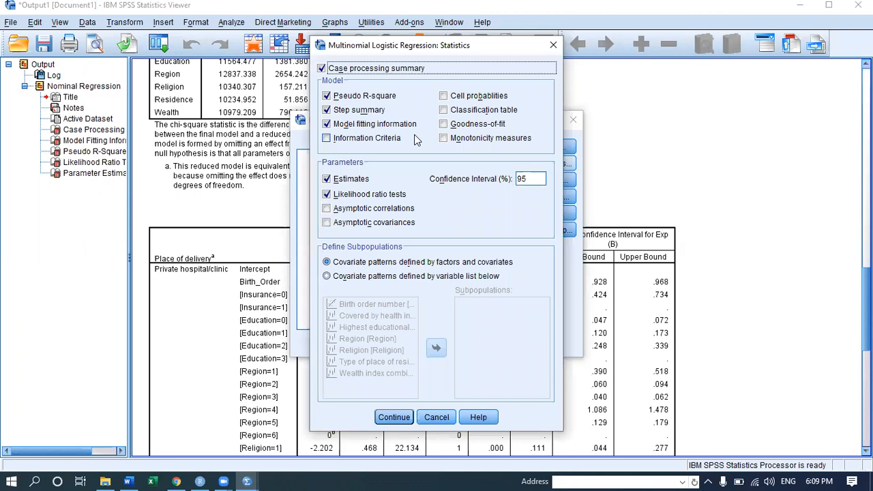
pyautogui.click(444, 125)
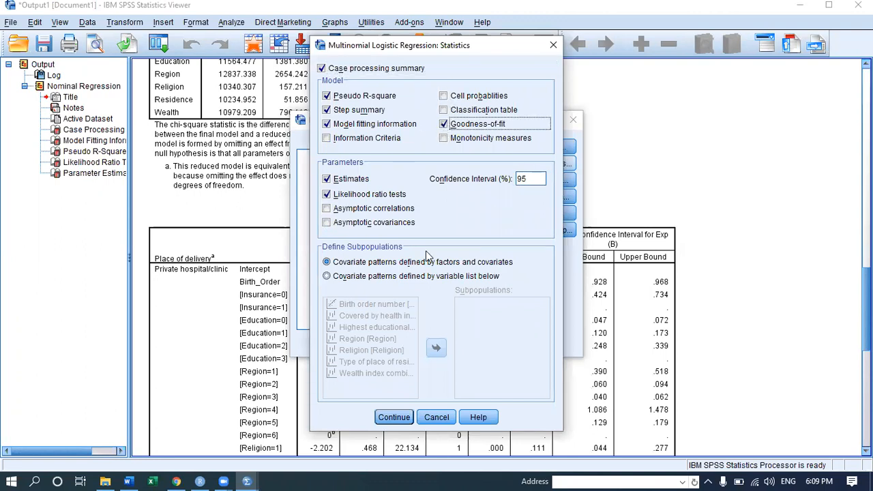
pyautogui.click(394, 418)
# - Accept the default stepwise and save options and run the multinomial logistic regression
pyautogui.click(567, 199)
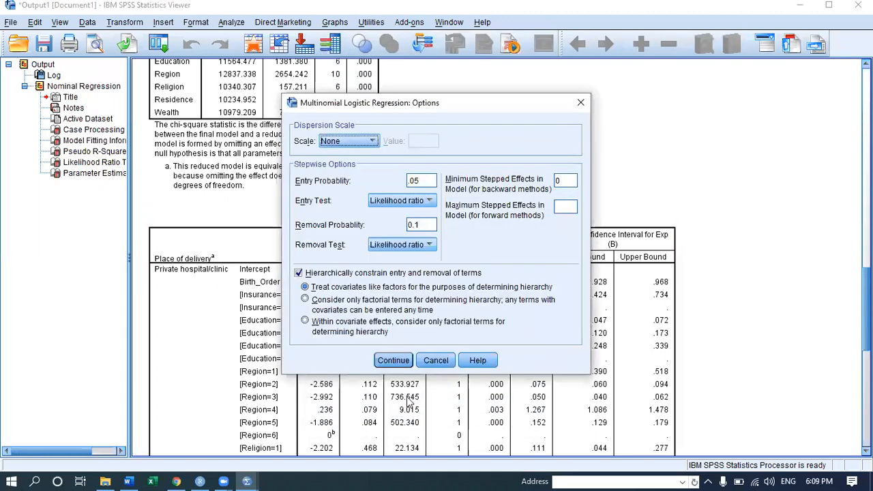
pyautogui.click(383, 364)
pyautogui.click(552, 214)
pyautogui.click(395, 308)
pyautogui.click(367, 343)
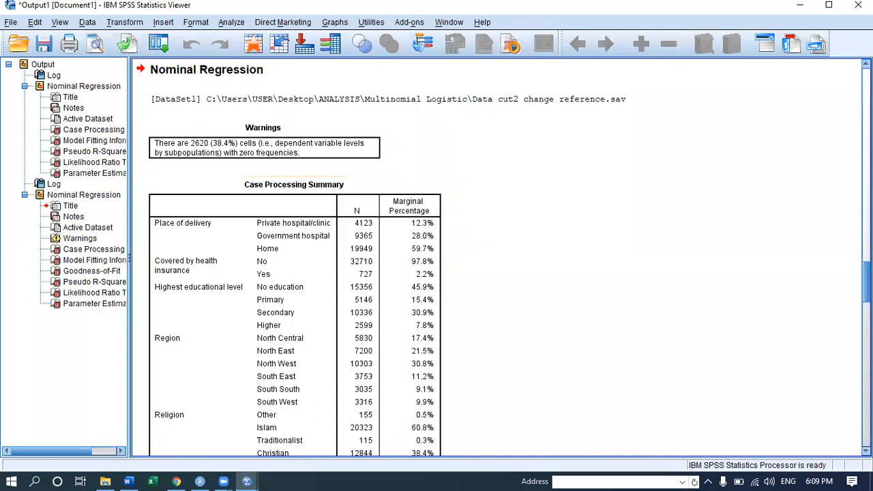
# - Examine the new Case Processing Summary table, highlighting its Missing, Total and Subpopulation rows
pyautogui.scroll(-1, 498, 259)
pyautogui.scroll(-5, 498, 259)
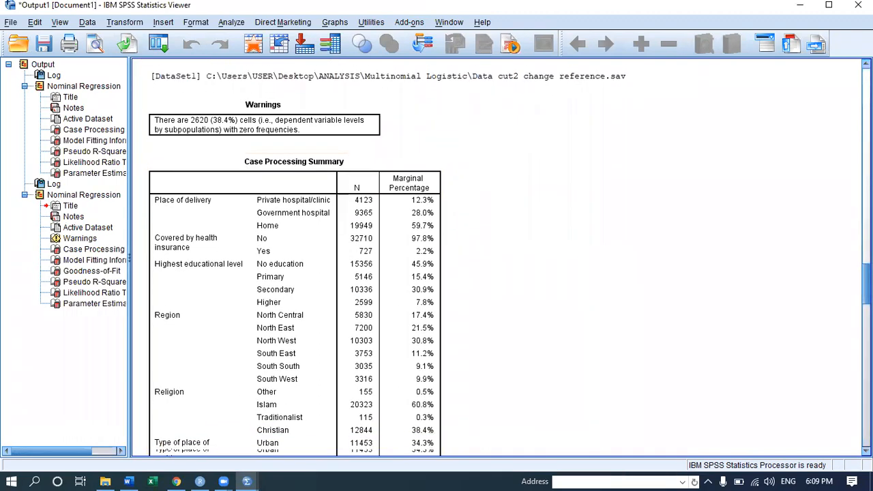
pyautogui.scroll(-6, 329, 295)
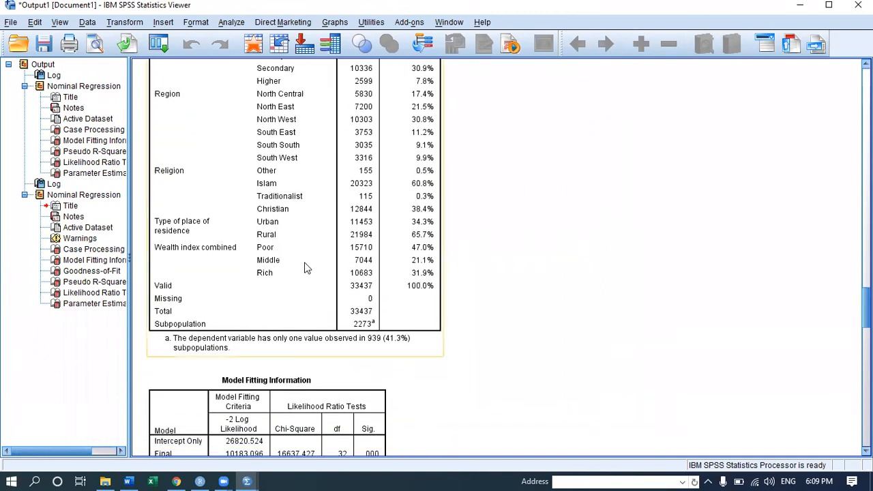
pyautogui.click(306, 265)
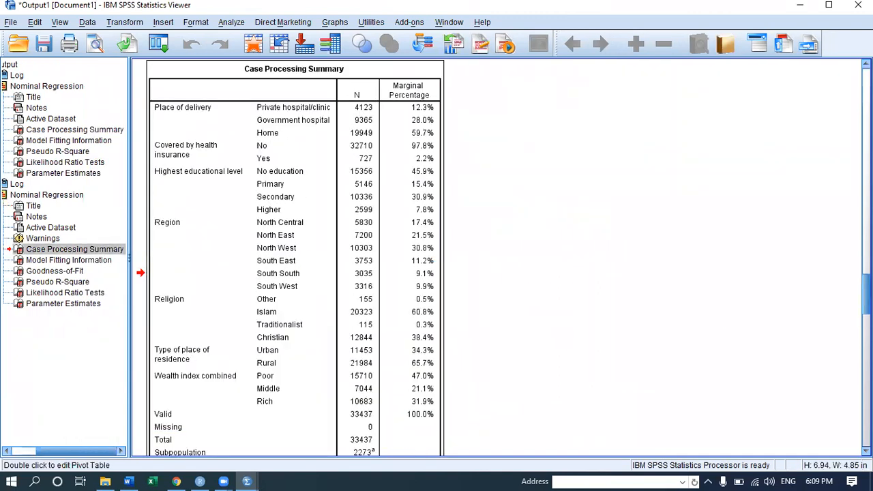
pyautogui.doubleClick(295, 273)
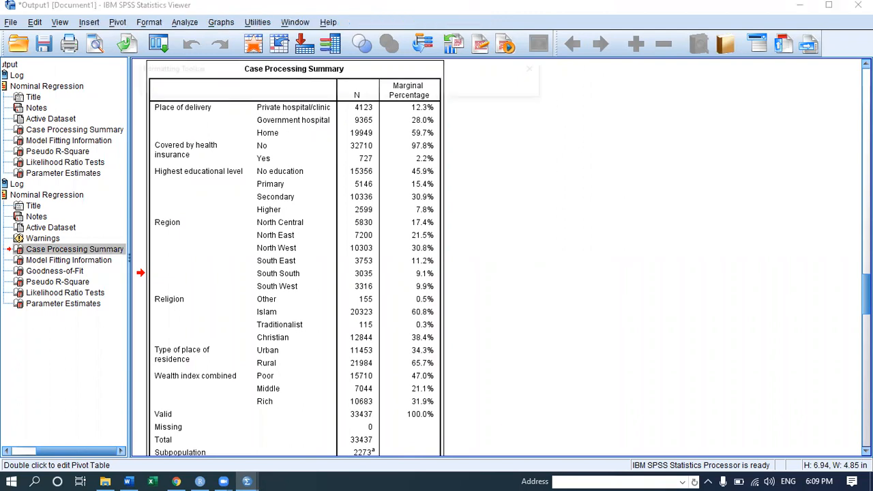
pyautogui.scroll(-3, 295, 273)
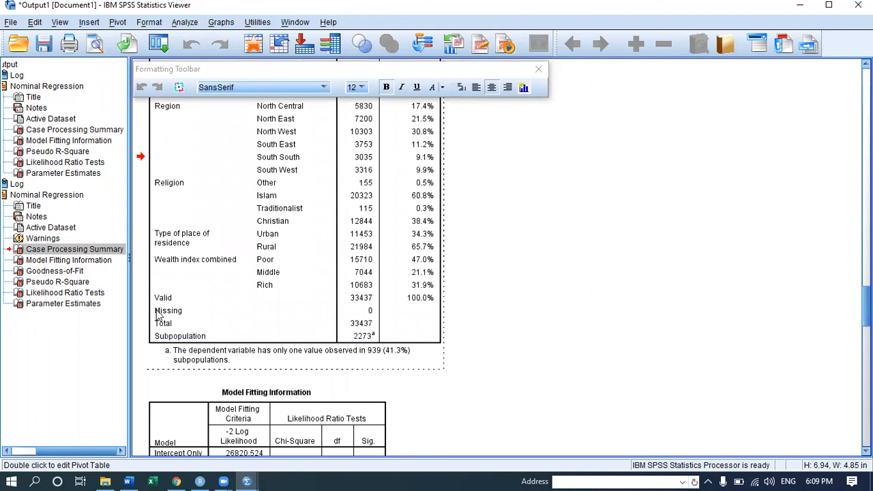
pyautogui.moveTo(156, 315); pyautogui.dragTo(203, 328)
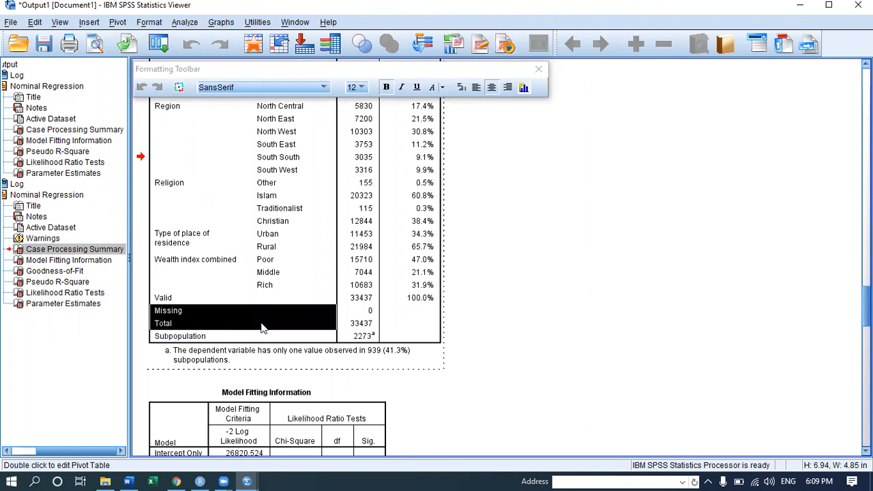
pyautogui.moveTo(293, 334); pyautogui.dragTo(404, 343)
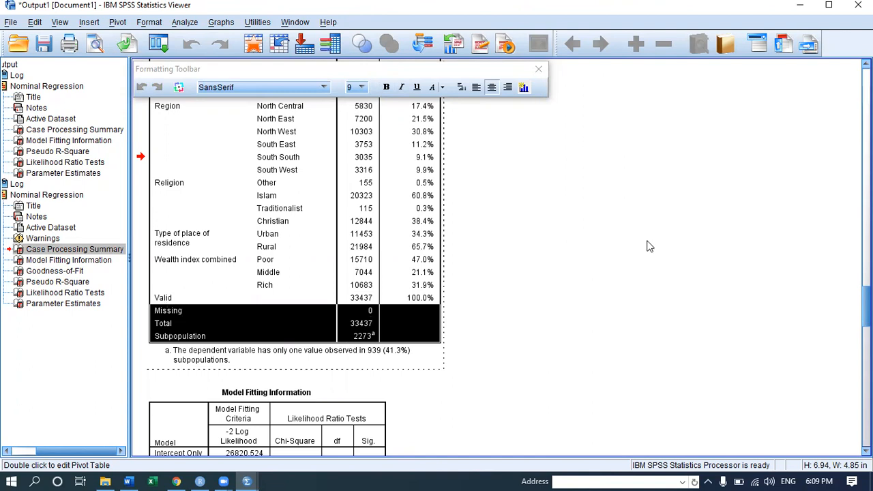
pyautogui.click(701, 278)
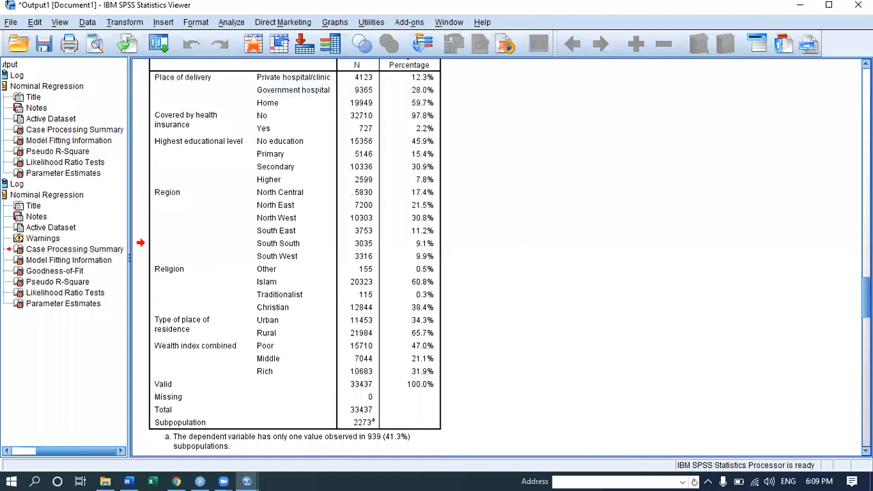
# - View the Model Fitting Information table, check the variables in the data sheet and return to the output
pyautogui.scroll(-10, 291, 191)
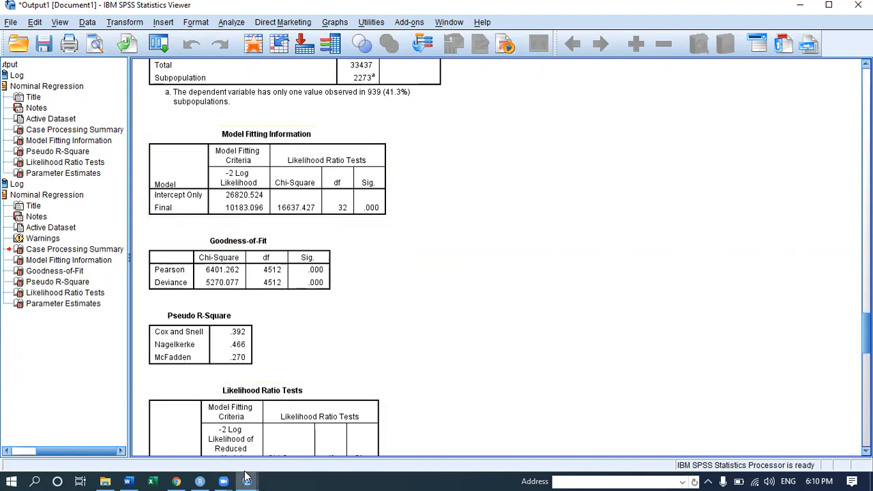
pyautogui.moveTo(246, 478)
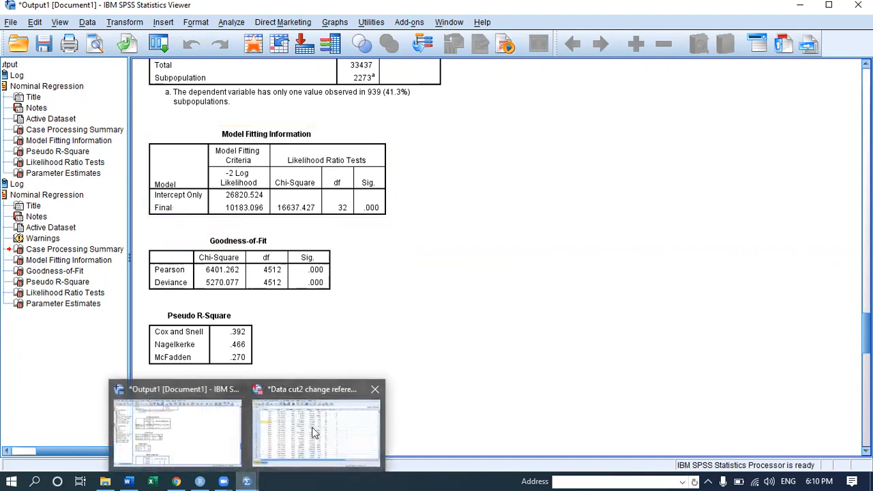
pyautogui.click(314, 432)
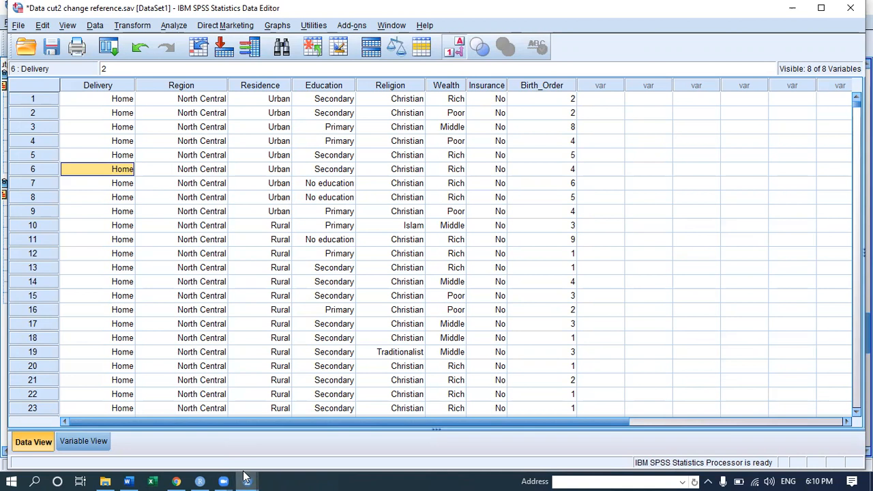
pyautogui.moveTo(245, 479)
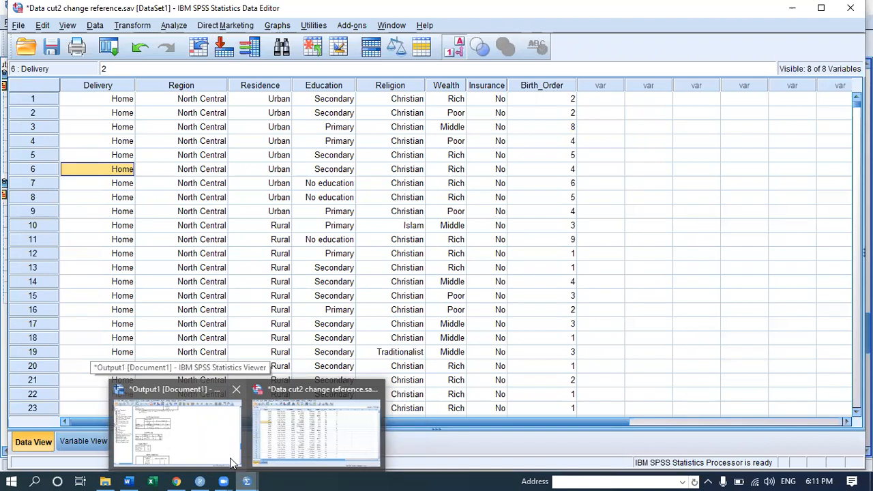
pyautogui.click(179, 431)
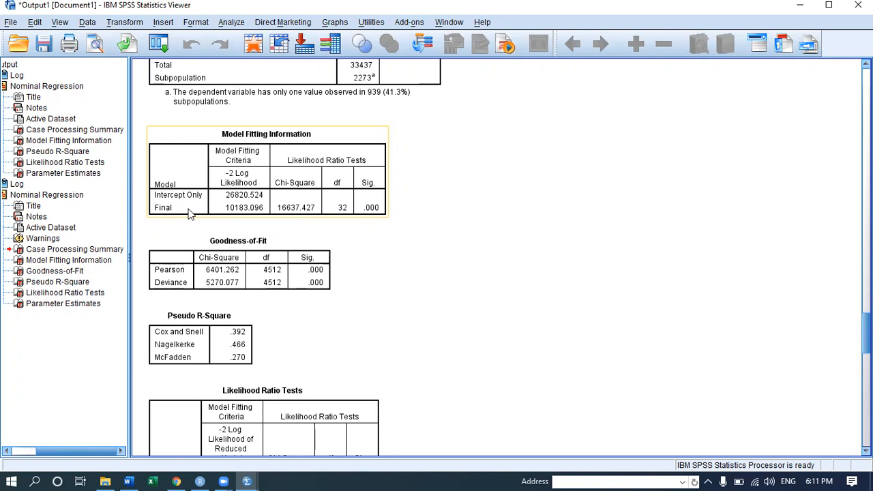
# - Examine the final model's chi-square test and significance in the Model Fitting Information table
pyautogui.click(446, 123)
pyautogui.click(371, 208)
pyautogui.click(344, 255)
pyautogui.click(356, 211)
pyautogui.click(529, 197)
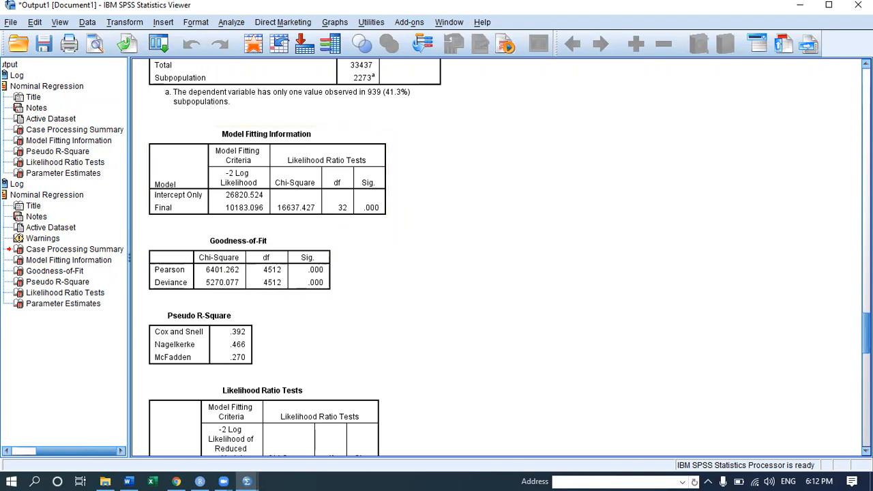
# - Examine the Goodness-of-Fit and Pseudo R-Square tables in the second regression's output, alongside the Model Fitting Information table
pyautogui.scroll(-1, 509, 254)
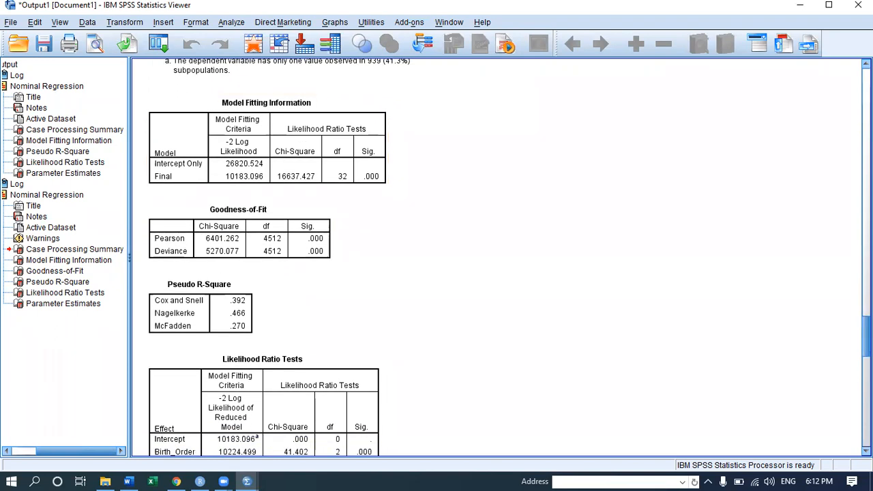
pyautogui.scroll(-3, 405, 179)
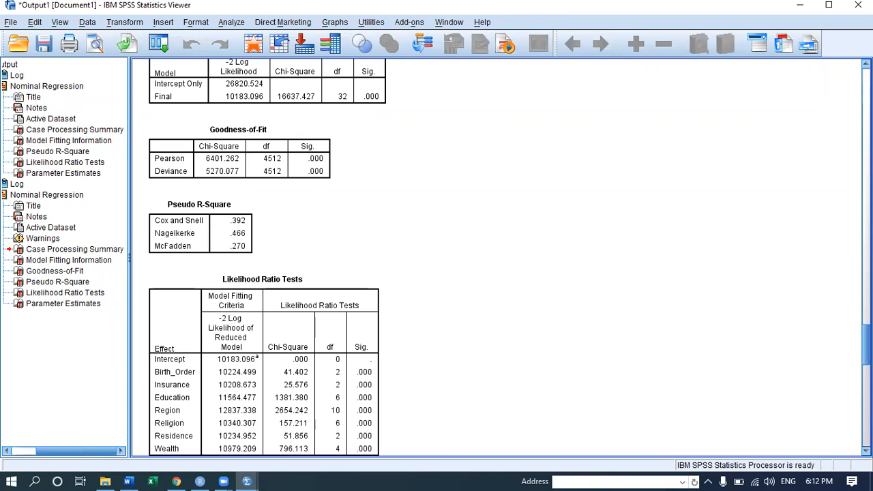
pyautogui.scroll(-2, 498, 259)
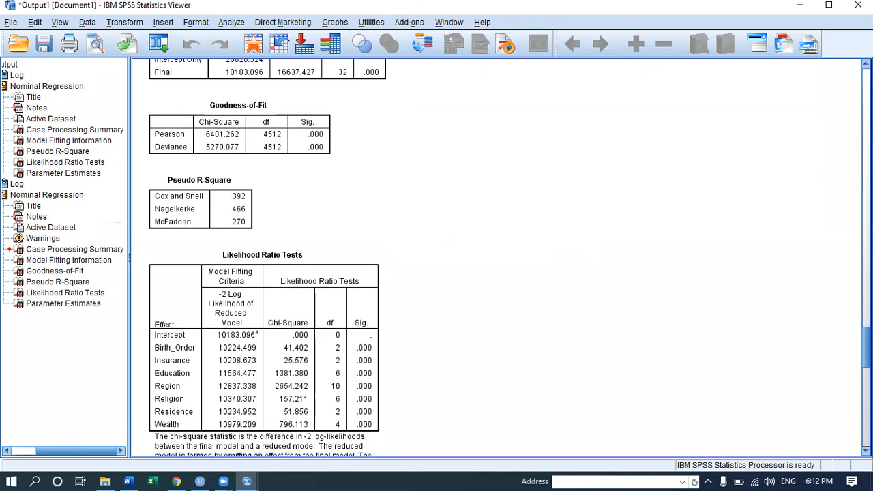
pyautogui.scroll(-1, 498, 259)
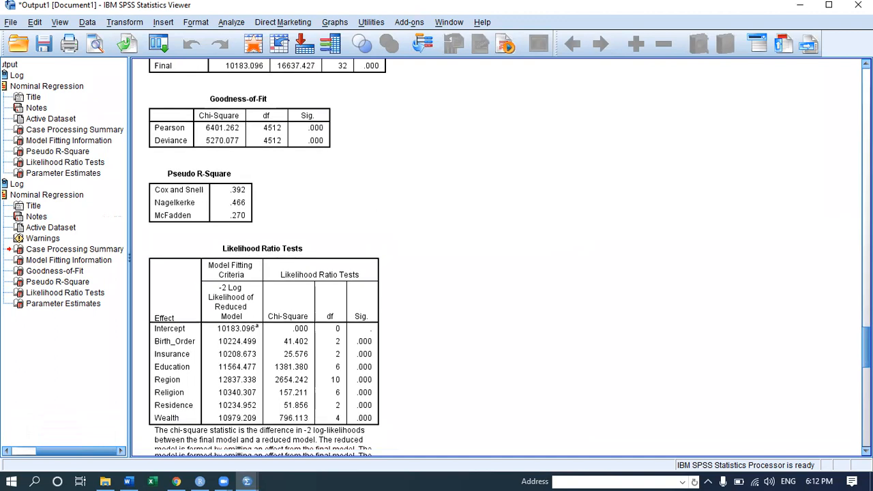
pyautogui.scroll(5, 242, 204)
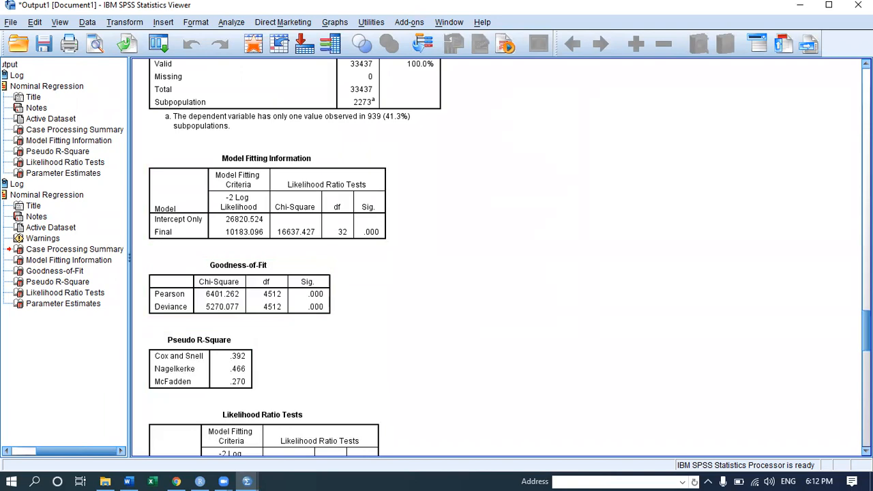
pyautogui.scroll(-7, 498, 259)
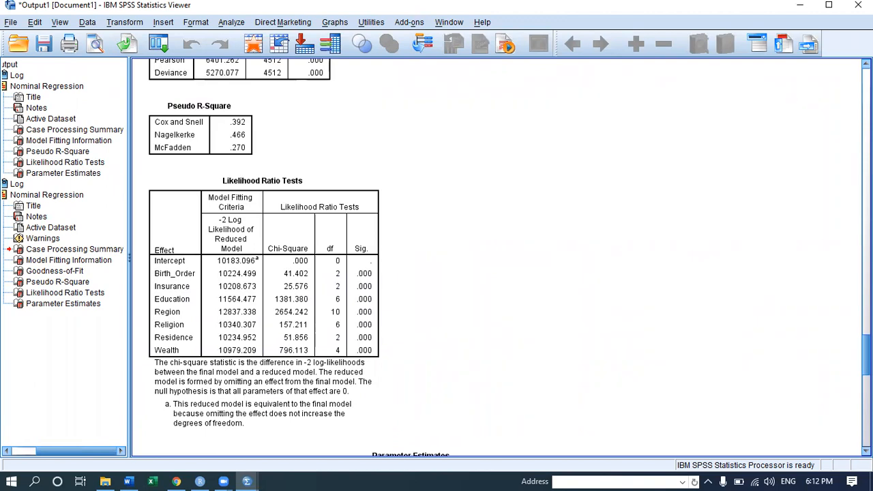
# - Examine each predictor's chi-square and significance in the Likelihood Ratio Tests table, including its footnotes
pyautogui.click(287, 372)
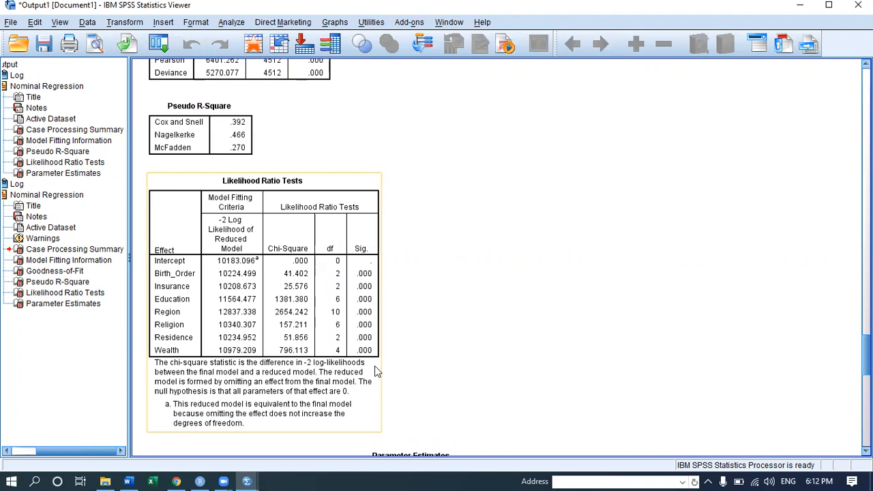
pyautogui.click(295, 125)
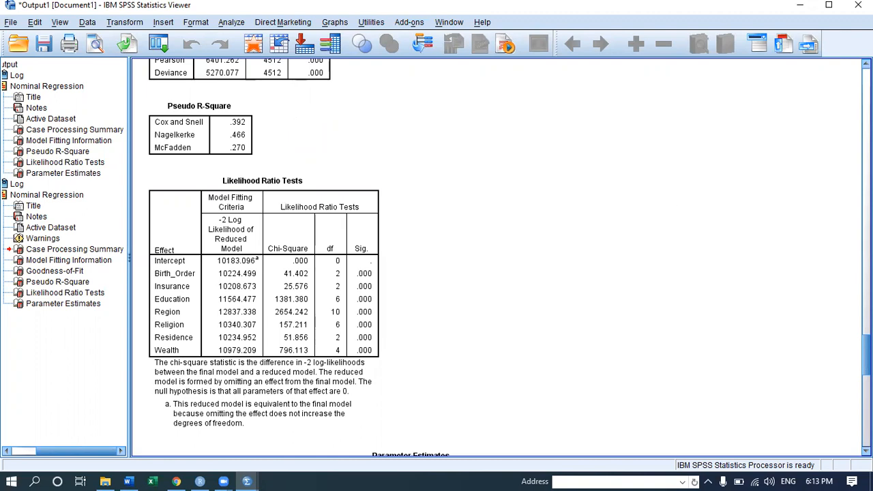
pyautogui.moveTo(866, 355)
pyautogui.mouseDown()
pyautogui.moveTo(866, 329)
pyautogui.moveTo(866, 346)
pyautogui.mouseUp()
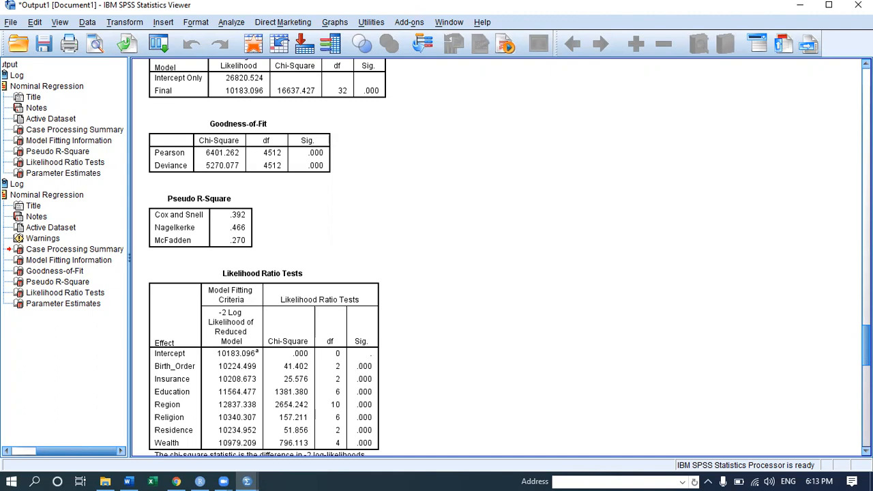
pyautogui.scroll(-2, 400, 234)
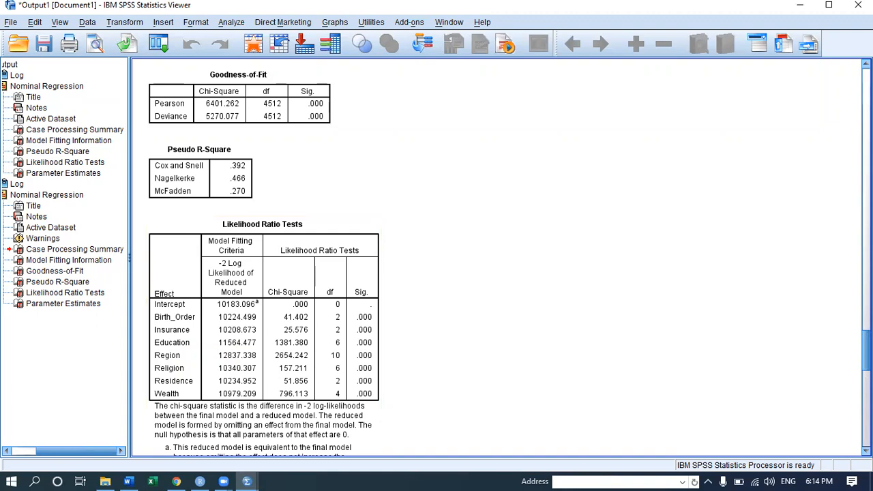
# - View the Parameter Estimates table from the Private hospital/clinic section down to the reference category footnote
pyautogui.scroll(-10, 498, 257)
pyautogui.scroll(-8, 498, 257)
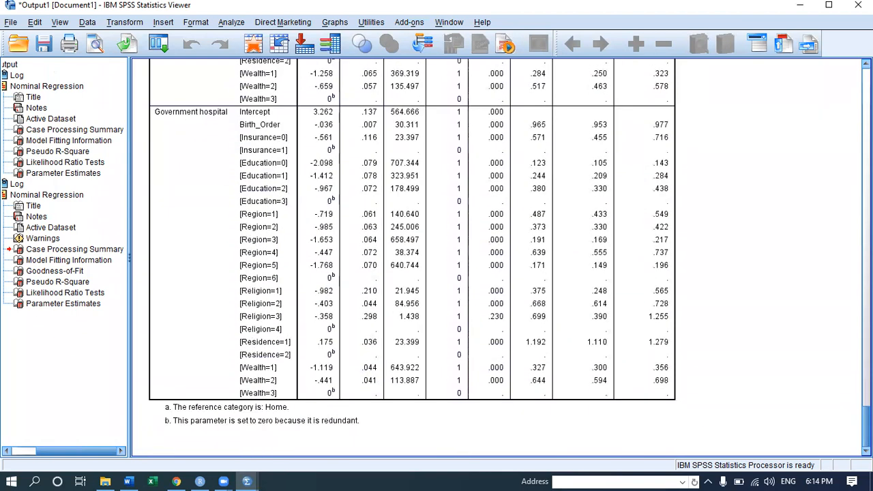
pyautogui.scroll(10, 413, 258)
pyautogui.scroll(-2, 412, 257)
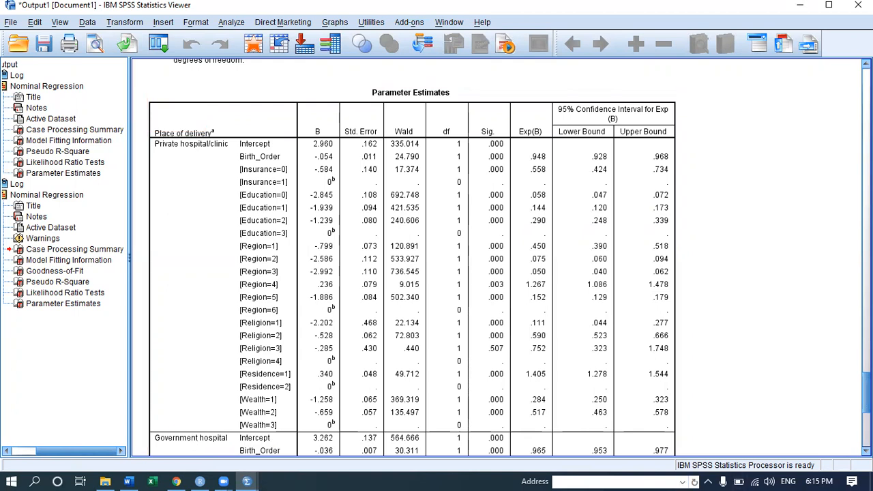
pyautogui.scroll(-8, 409, 259)
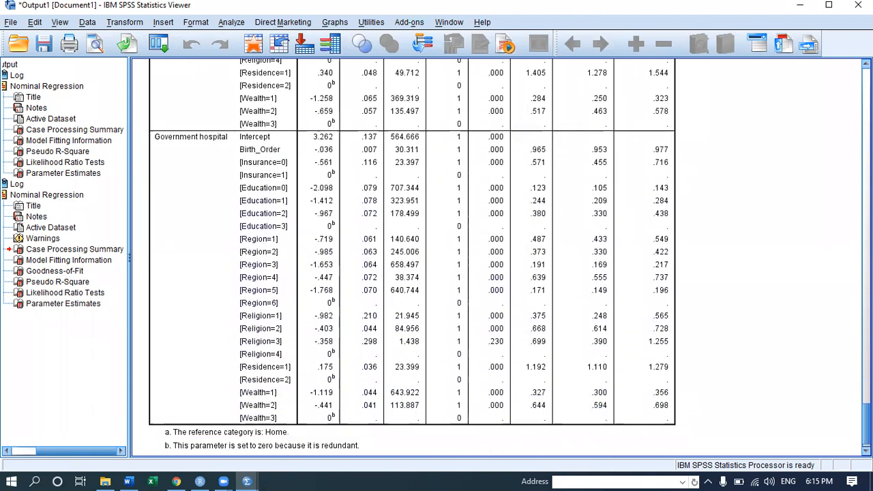
# - Compare the Private hospital/clinic and Government hospital coefficients, significance values and Exp(B) in the Parameter Estimates table
pyautogui.scroll(2, 409, 259)
pyautogui.scroll(2, 409, 259)
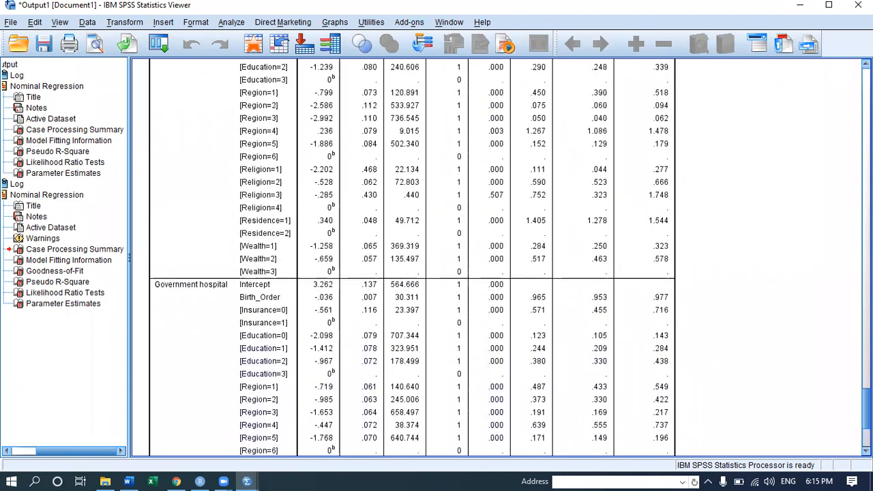
pyautogui.scroll(1, 409, 260)
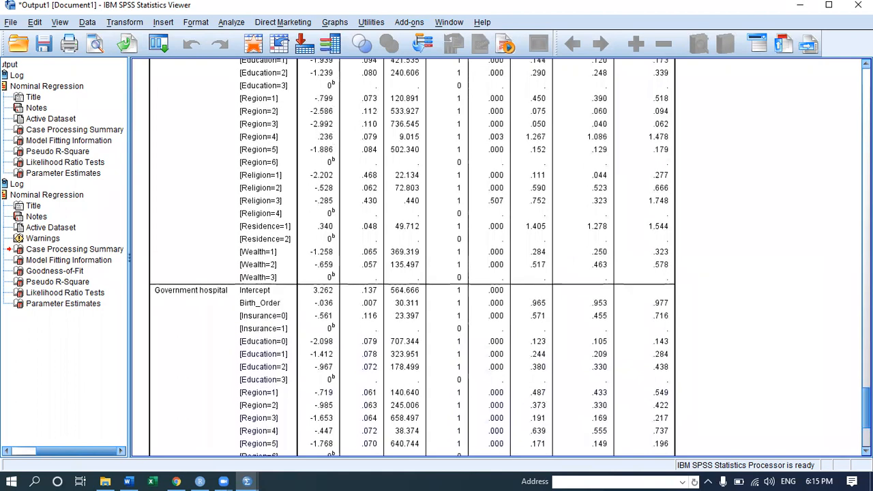
pyautogui.scroll(3, 409, 259)
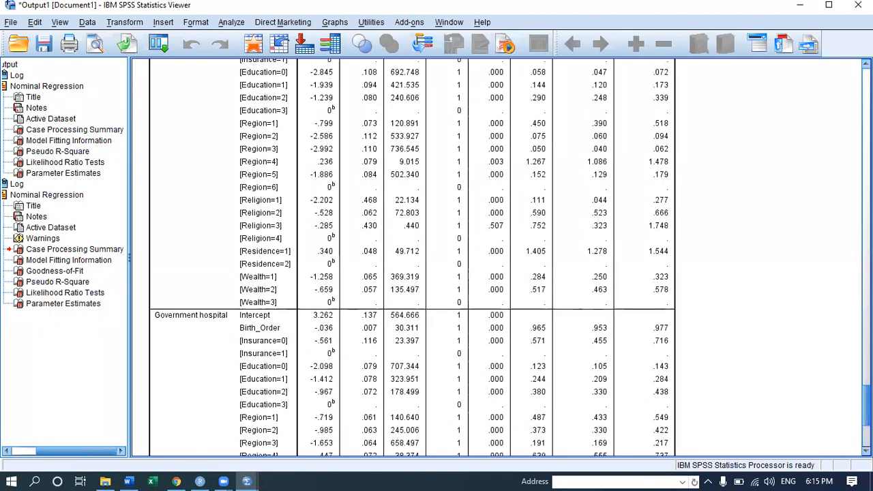
pyautogui.scroll(-2, 409, 259)
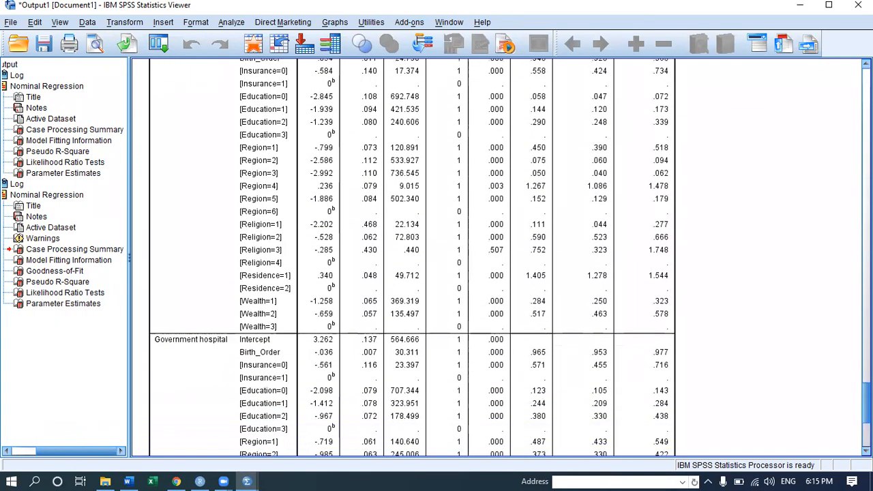
pyautogui.scroll(-4, 410, 259)
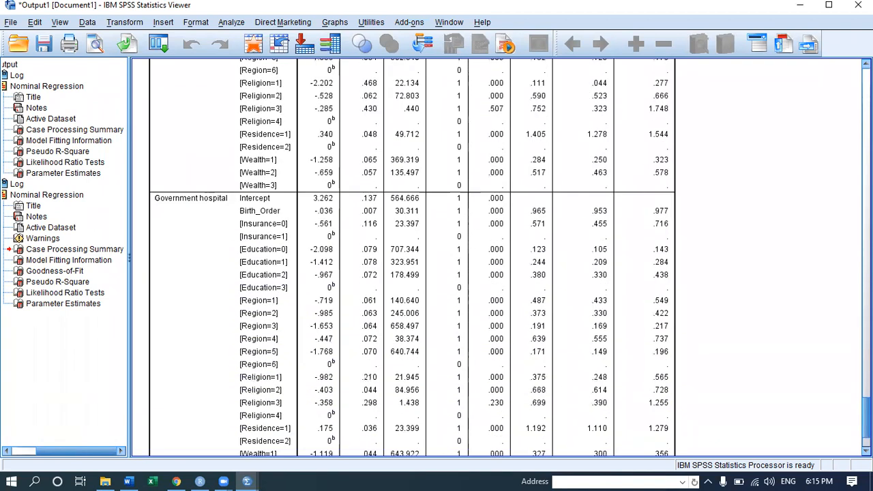
pyautogui.scroll(-2, 409, 259)
pyautogui.scroll(5, 409, 260)
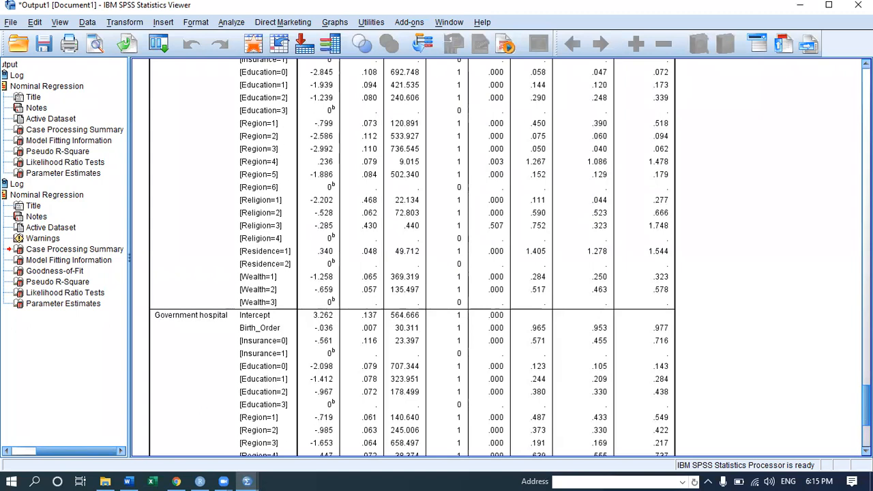
pyautogui.scroll(3, 409, 259)
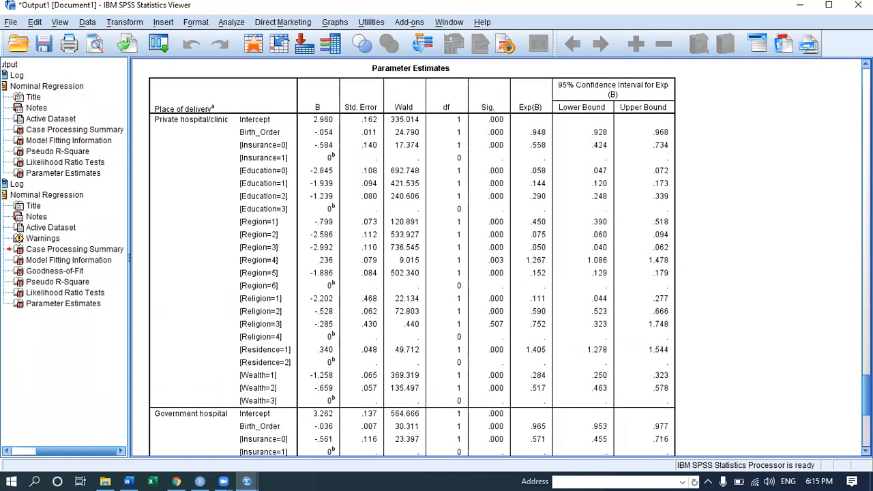
pyautogui.scroll(1, 413, 261)
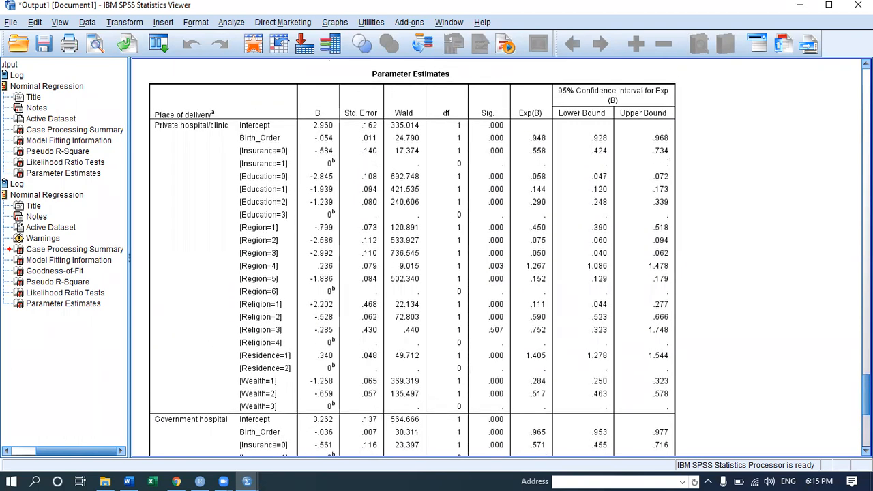
pyautogui.scroll(-1, 409, 260)
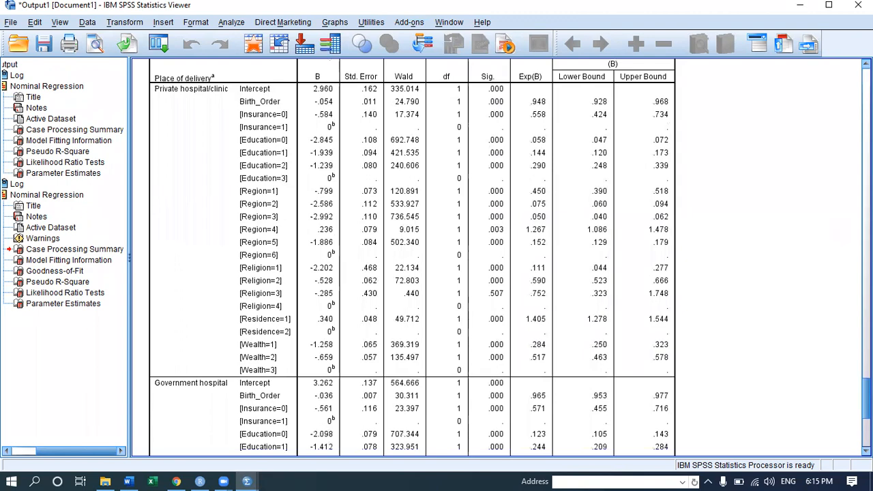
# - Review the Likelihood Ratio Tests and Parameter Estimates tables once more, finishing at the start of the parameter estimates
pyautogui.scroll(1, 412, 257)
pyautogui.scroll(-1, 413, 257)
pyautogui.scroll(-6, 412, 257)
pyautogui.scroll(15, 413, 257)
pyautogui.scroll(-7, 412, 257)
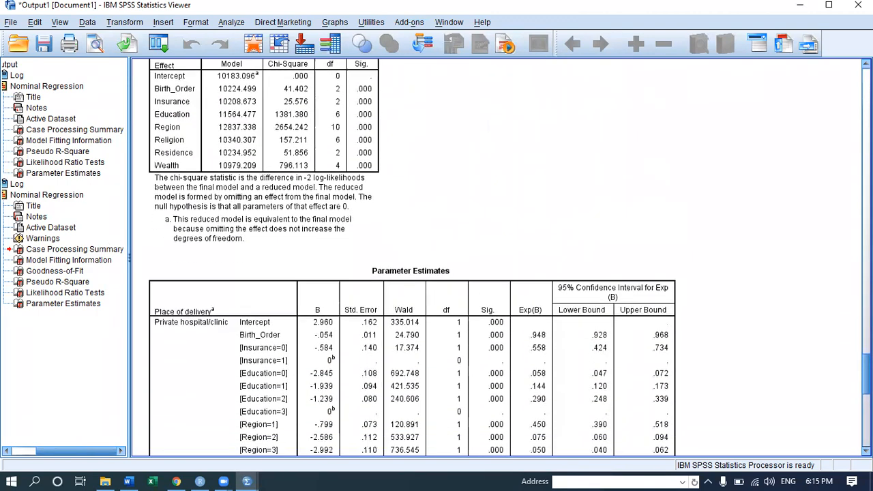
pyautogui.scroll(12, 412, 257)
pyautogui.scroll(-1, 412, 257)
pyautogui.scroll(1, 413, 257)
pyautogui.scroll(-5, 413, 257)
pyautogui.scroll(-10, 413, 257)
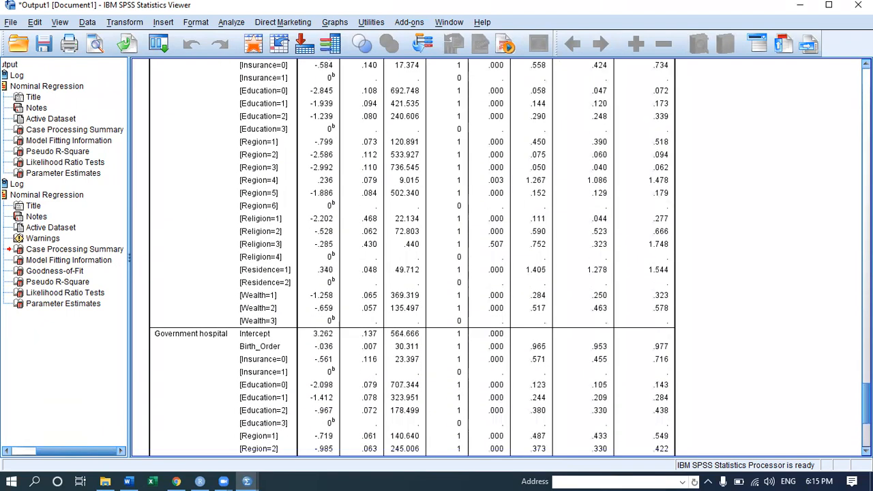
pyautogui.scroll(1, 412, 257)
pyautogui.scroll(-6, 413, 257)
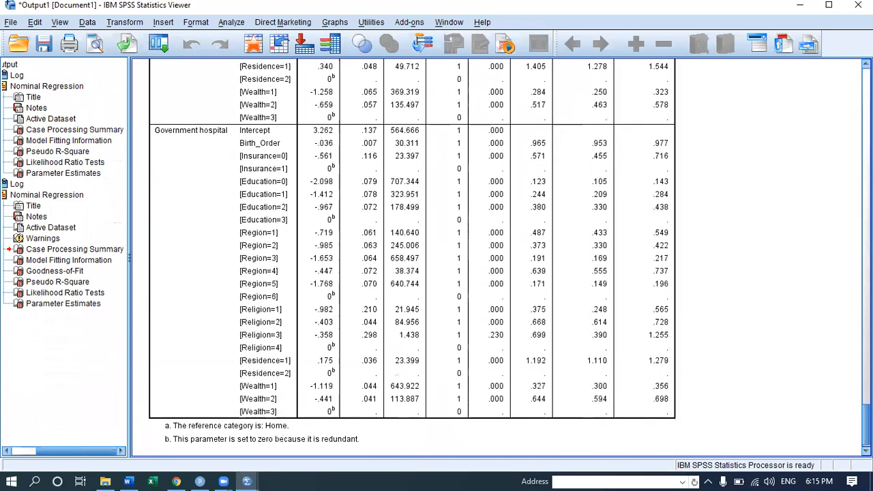
pyautogui.scroll(8, 412, 257)
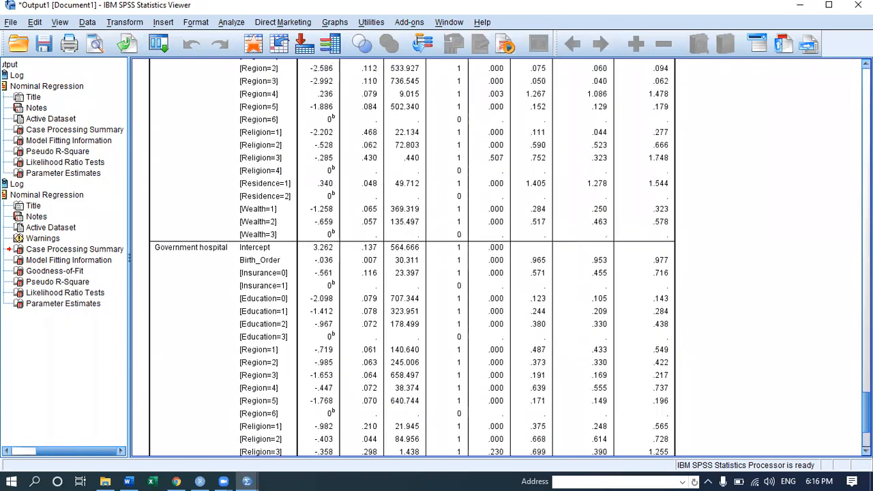
pyautogui.click(637, 406)
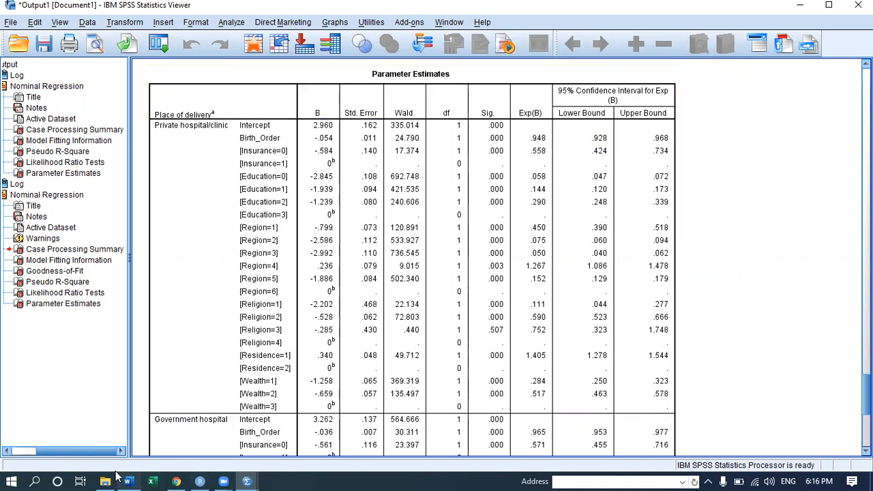
# - Switch to the Analysis document in Word and read the Results introduction, highlighting the sentence on the seven independent variables
pyautogui.moveTo(127, 481)
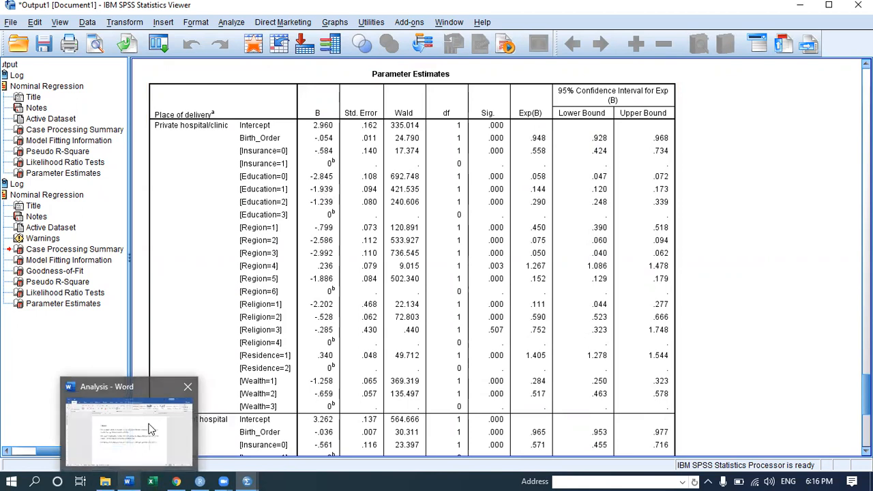
pyautogui.click(150, 428)
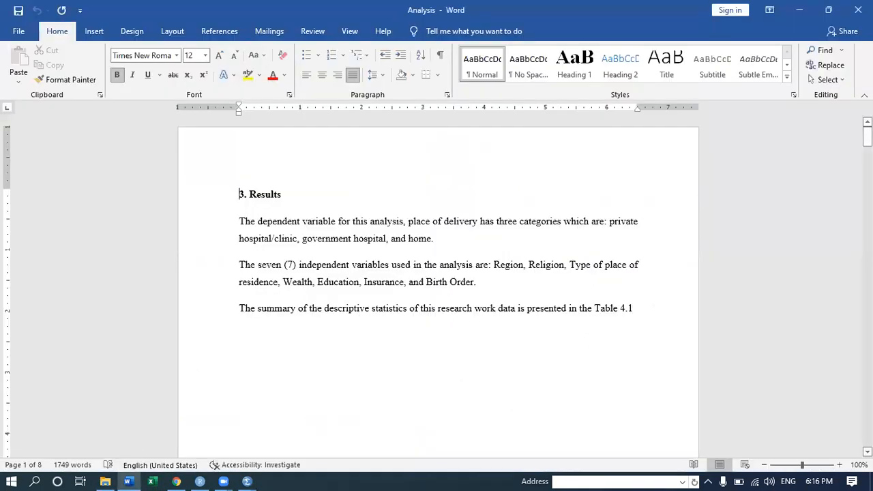
pyautogui.moveTo(868, 136); pyautogui.dragTo(868, 140)
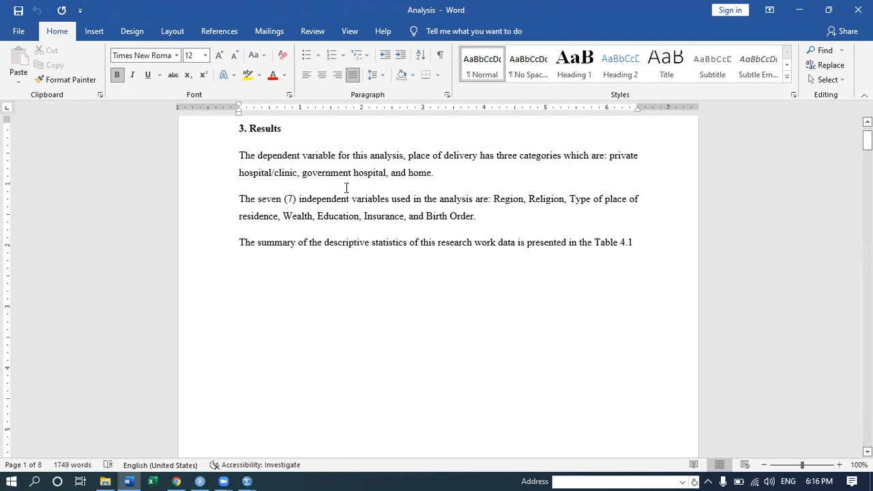
pyautogui.click(239, 199)
pyautogui.keyDown('shift'); pyautogui.click(296, 212); pyautogui.keyUp('shift')
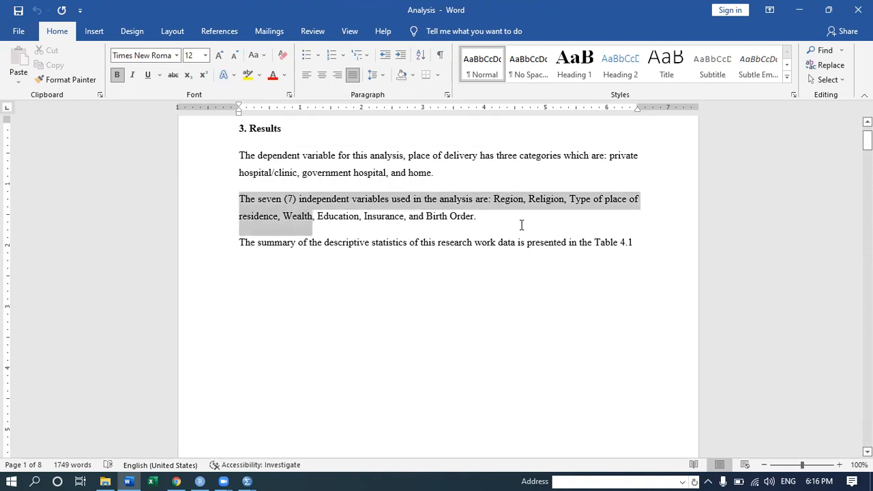
pyautogui.click(595, 222)
# - Read the section on the multinomial logistic regression assumptions, highlighting its text and the phrase "Generalized Variance Inflation"
pyautogui.moveTo(867, 140); pyautogui.dragTo(867, 193)
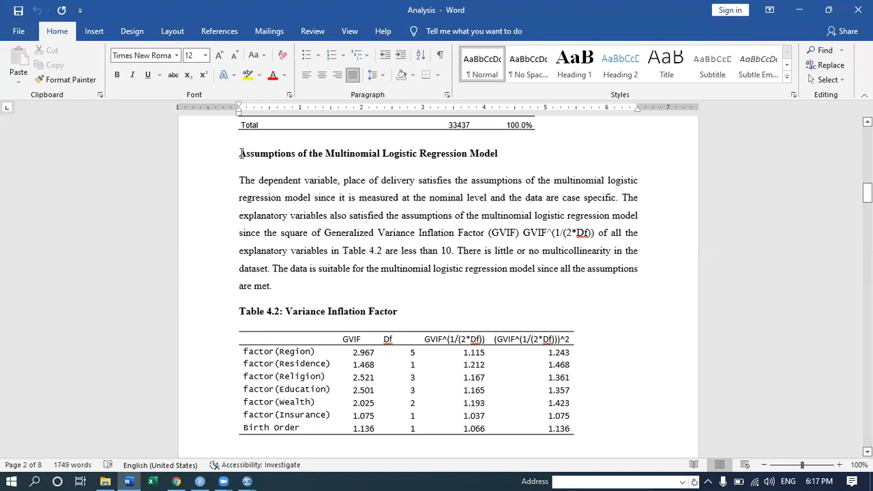
pyautogui.moveTo(240, 153); pyautogui.dragTo(308, 281)
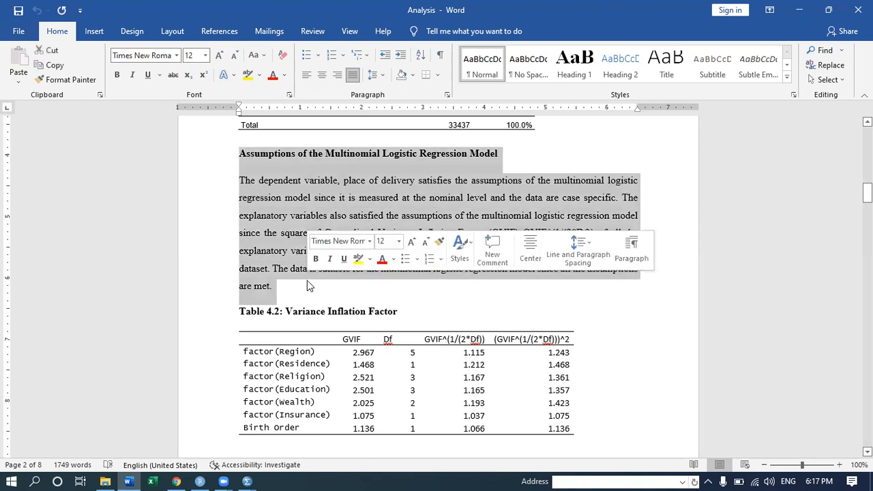
pyautogui.click(331, 218)
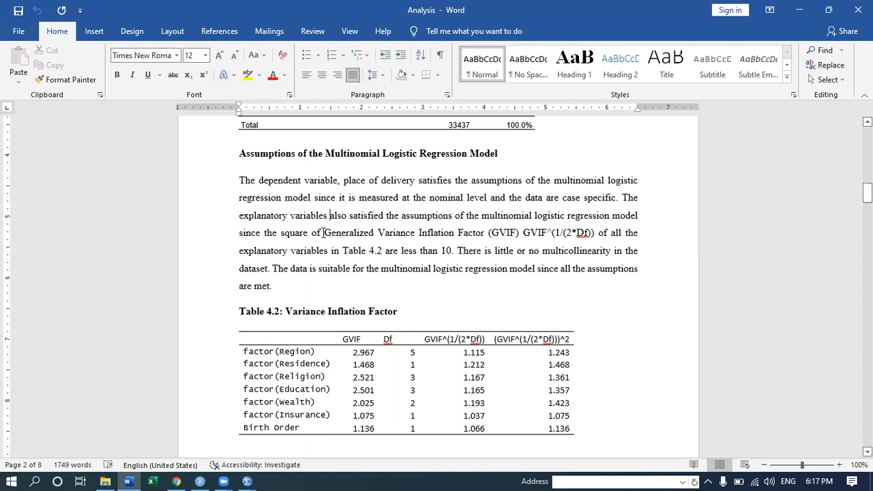
pyautogui.moveTo(326, 232); pyautogui.dragTo(426, 246)
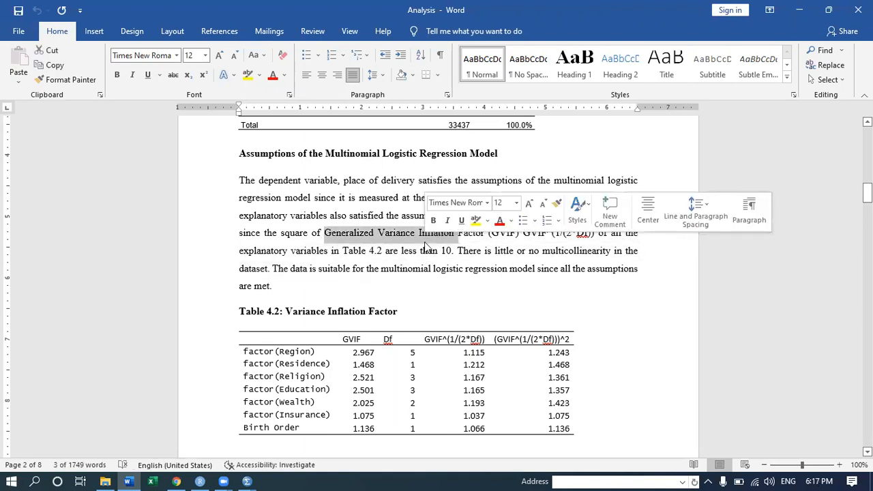
# - Examine Table 4.2: Variance Inflation Factor beneath the assumptions section, clearing the text highlight
pyautogui.click(427, 234)
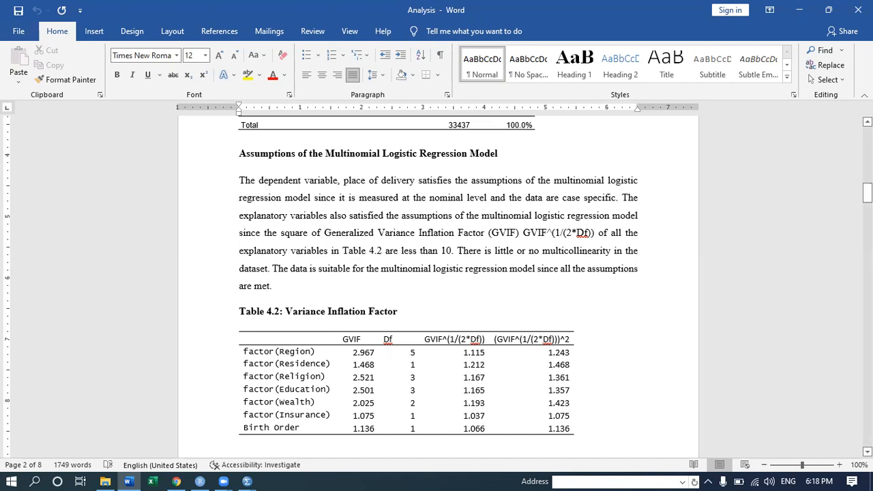
pyautogui.click(867, 193)
pyautogui.click(867, 193)
pyautogui.click(867, 193)
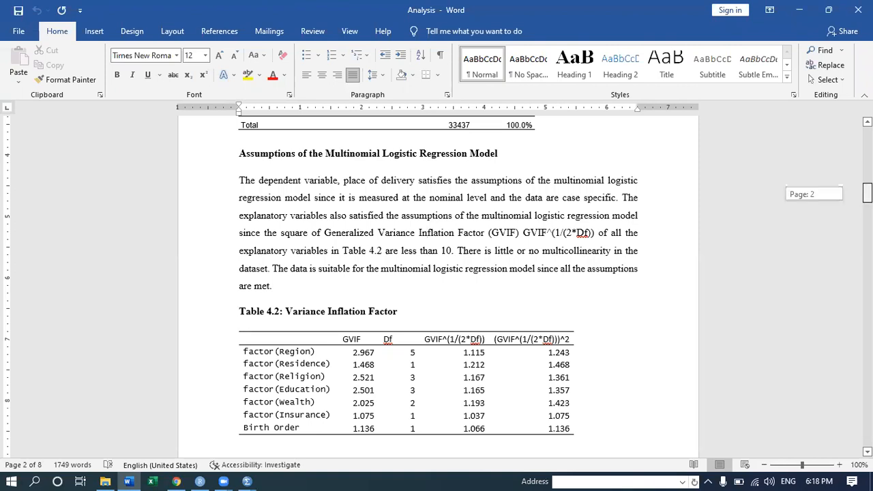
pyautogui.moveTo(867, 193); pyautogui.dragTo(867, 194)
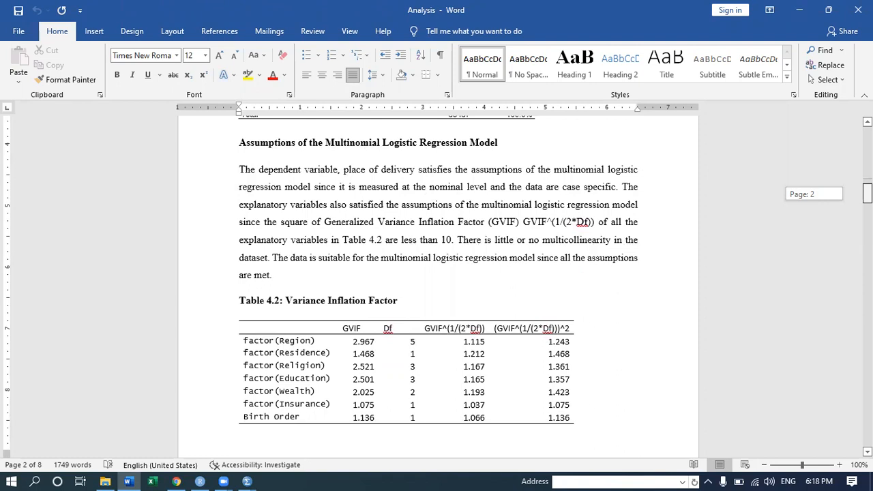
pyautogui.moveTo(867, 194); pyautogui.dragTo(868, 194)
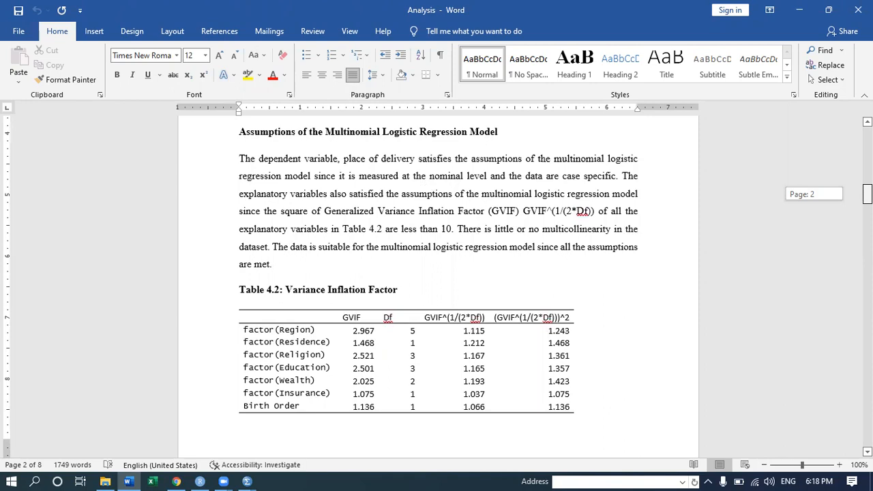
pyautogui.moveTo(868, 194); pyautogui.dragTo(868, 194)
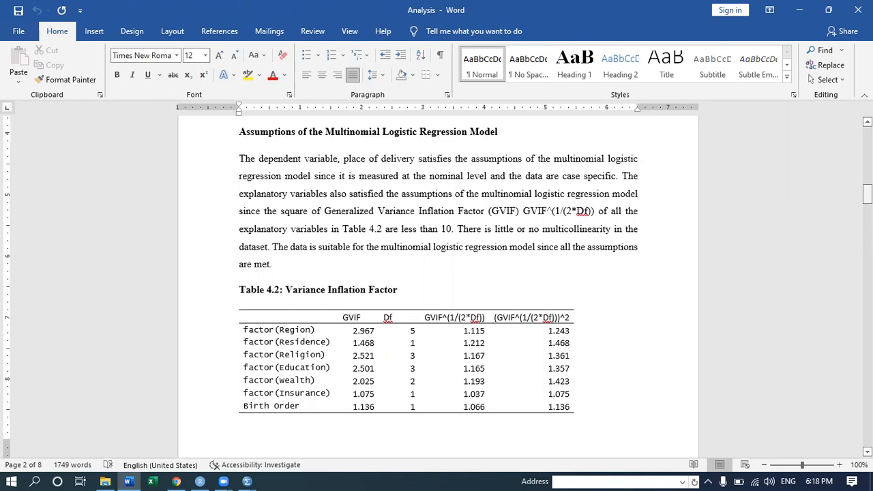
# - Open the R script from the Multinomial Logistic folder in RStudio and review its lm and vif code
pyautogui.click(105, 480)
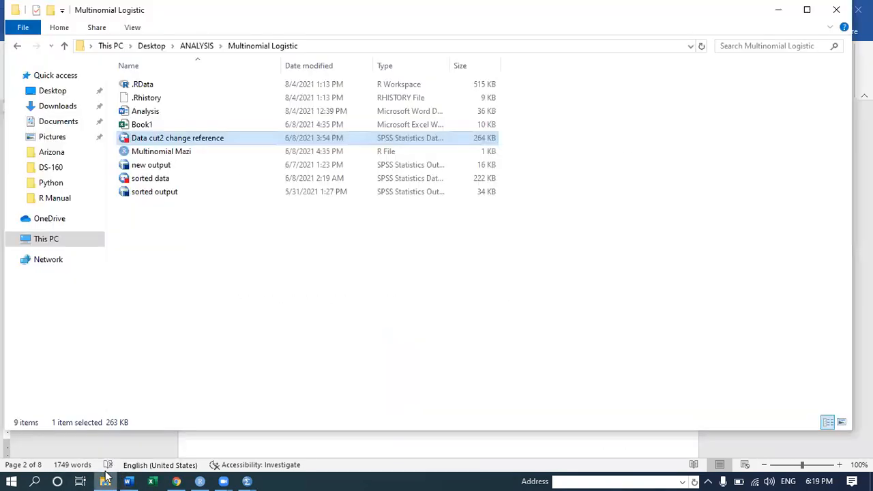
pyautogui.doubleClick(179, 156)
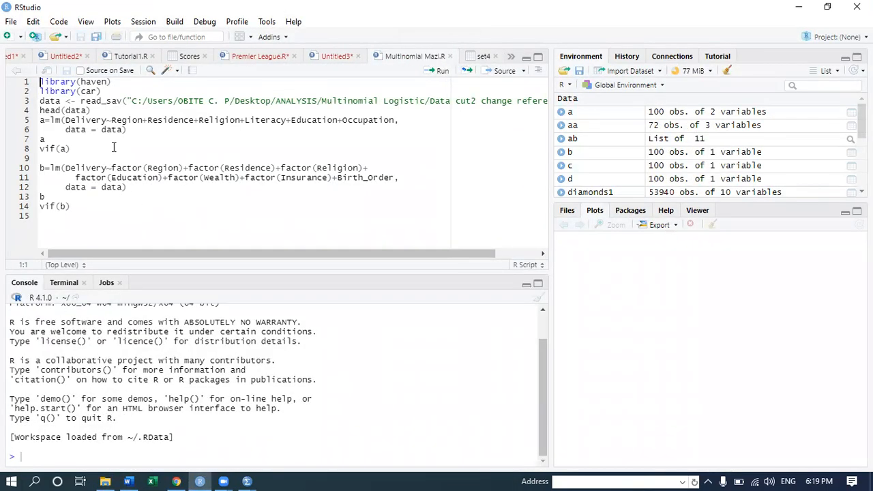
pyautogui.click(80, 206)
pyautogui.click(132, 119)
pyautogui.click(800, 9)
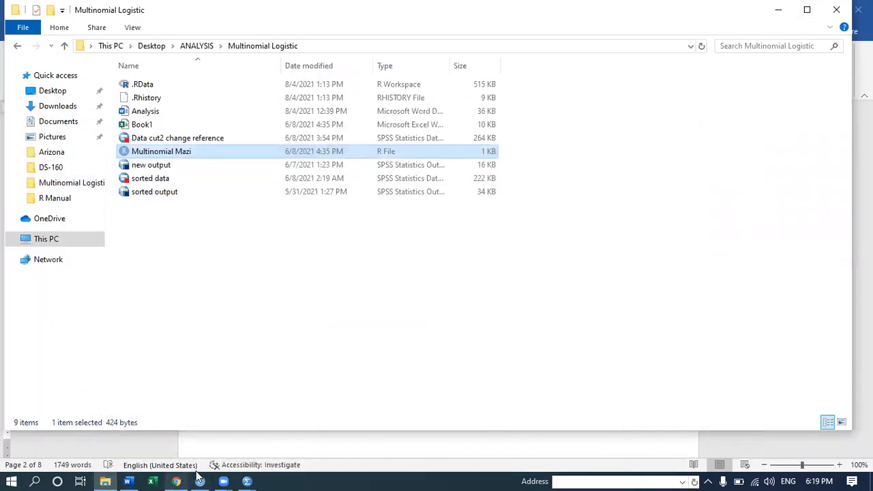
# - Switch back to the Analysis document in Word and review Table 4.2 and the Model Fitting Information section with Table 4.3
pyautogui.click(128, 481)
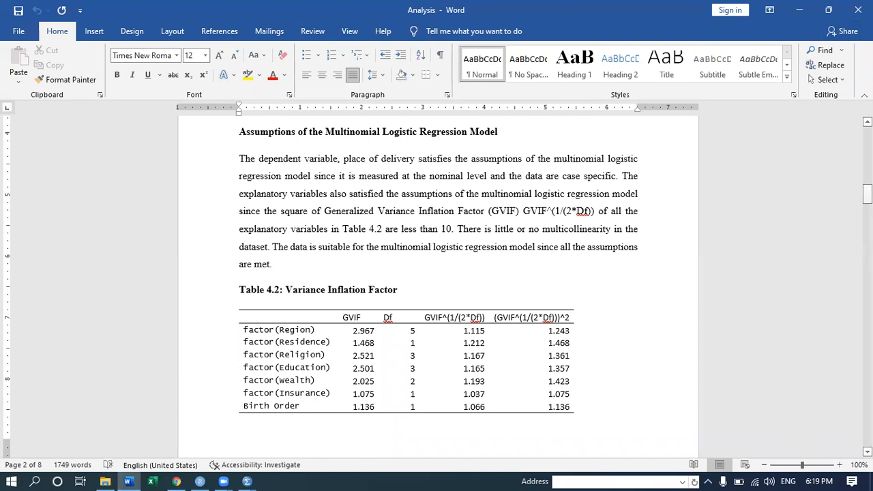
pyautogui.moveTo(867, 194); pyautogui.dragTo(867, 195)
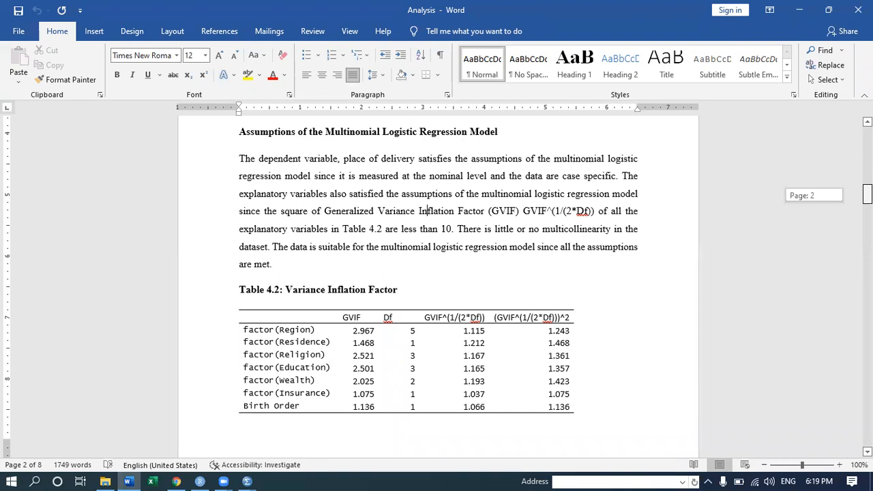
pyautogui.moveTo(868, 195); pyautogui.dragTo(868, 195)
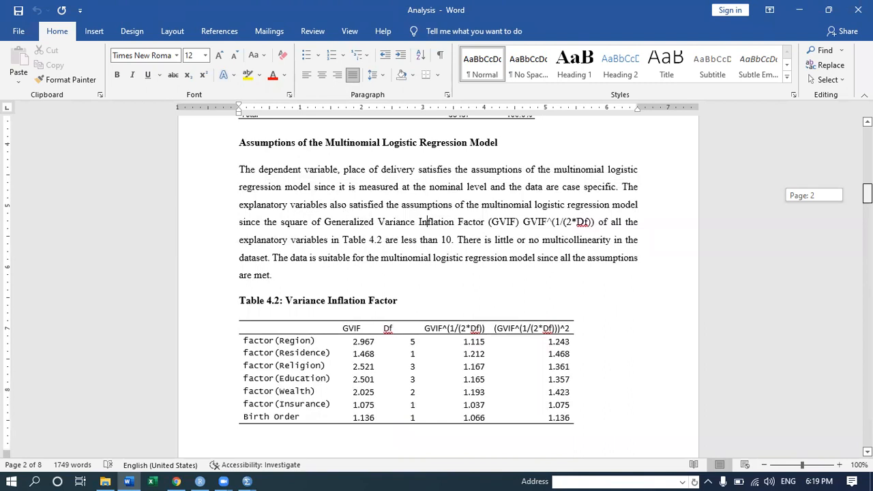
pyautogui.scroll(-10, 421, 221)
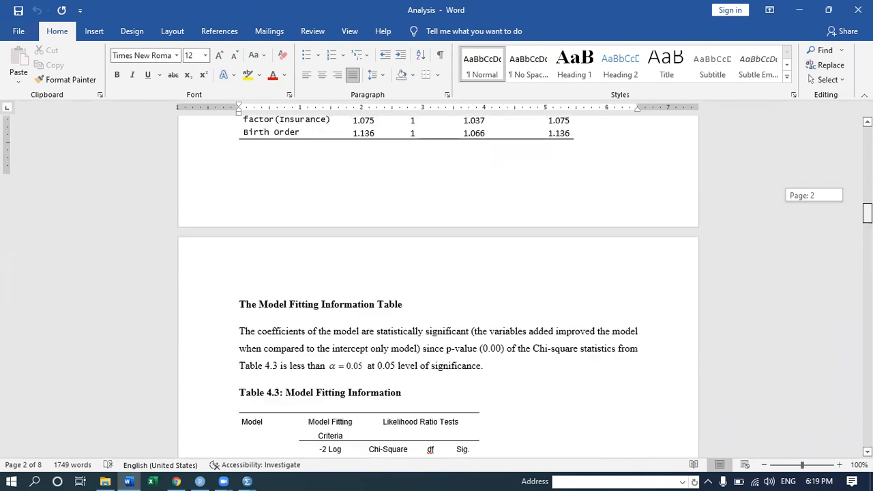
pyautogui.scroll(-1, 438, 285)
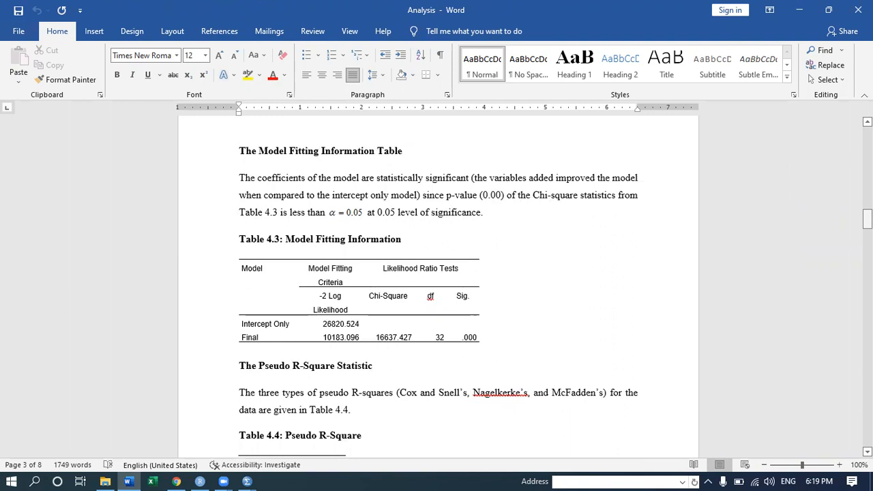
# - Read the Pseudo R-Square and Likelihood Ratio Tests sections, continuing to Table 4.7 on the Government Hospital estimates
pyautogui.click(867, 219)
pyautogui.moveTo(867, 218); pyautogui.dragTo(866, 232)
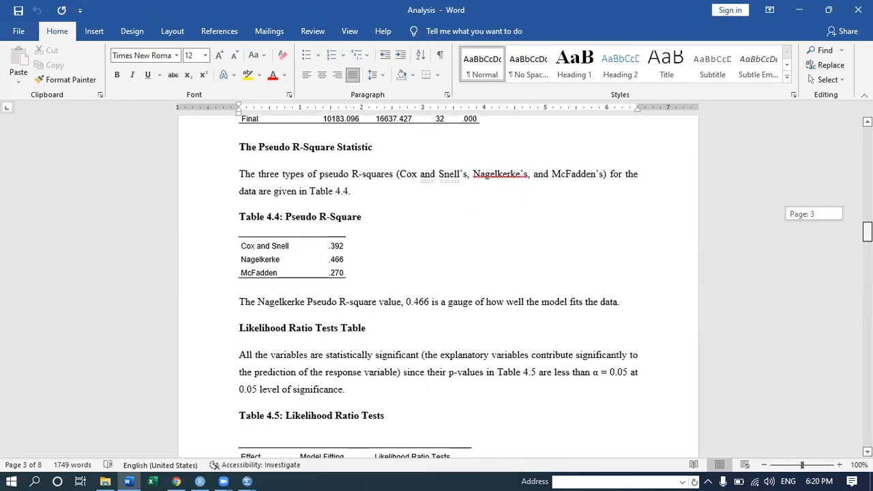
pyautogui.moveTo(867, 232); pyautogui.dragTo(866, 232)
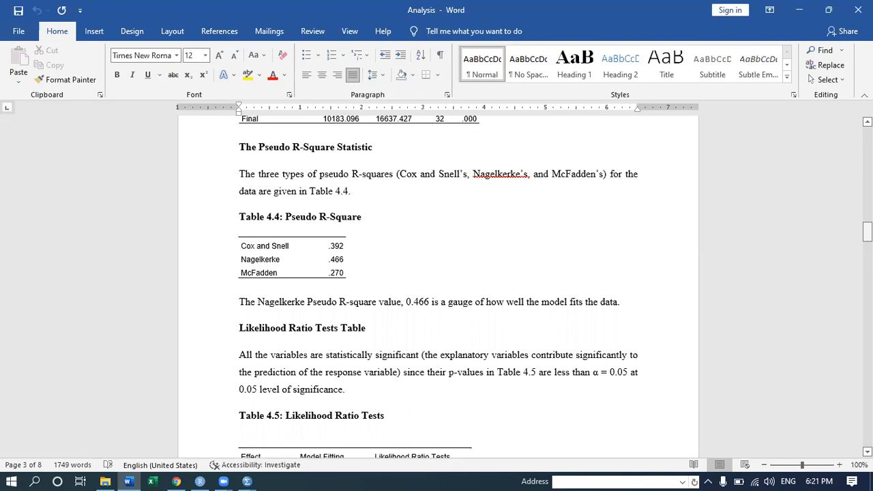
pyautogui.moveTo(867, 232); pyautogui.dragTo(866, 255)
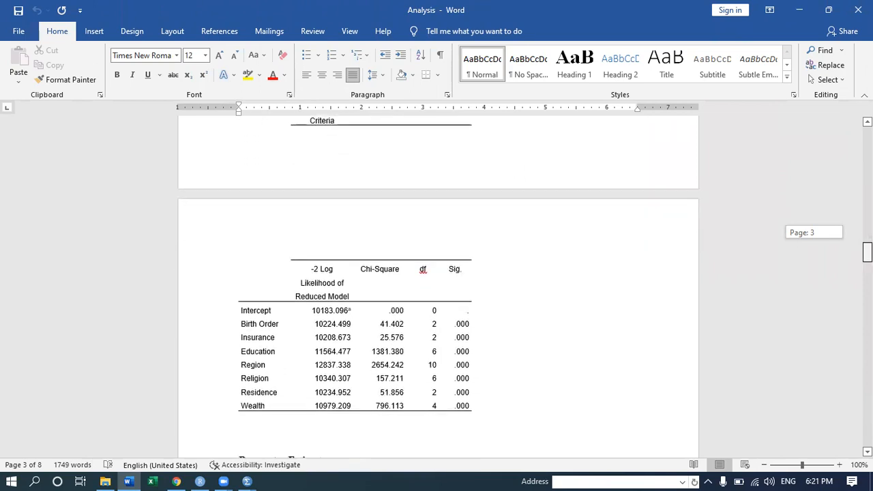
pyautogui.moveTo(867, 255)
pyautogui.mouseDown()
pyautogui.moveTo(867, 266)
pyautogui.moveTo(867, 236)
pyautogui.moveTo(866, 247)
pyautogui.mouseUp()
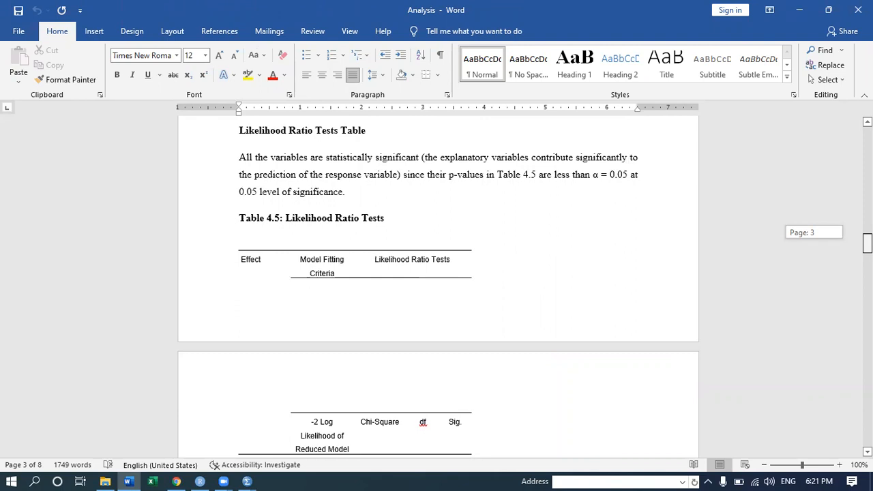
pyautogui.moveTo(866, 247); pyautogui.dragTo(866, 361)
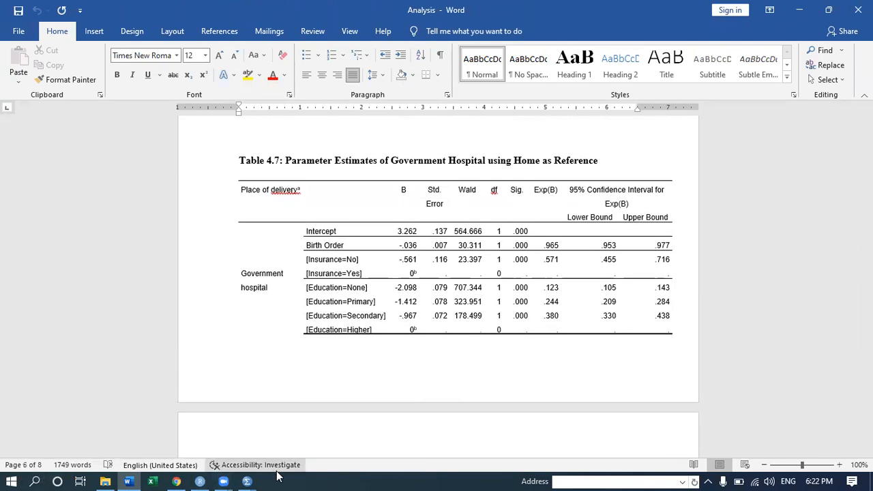
# - Switch to the SPSS output and delete all Government hospital rows from the Parameter Estimates pivot table
pyautogui.moveTo(247, 481)
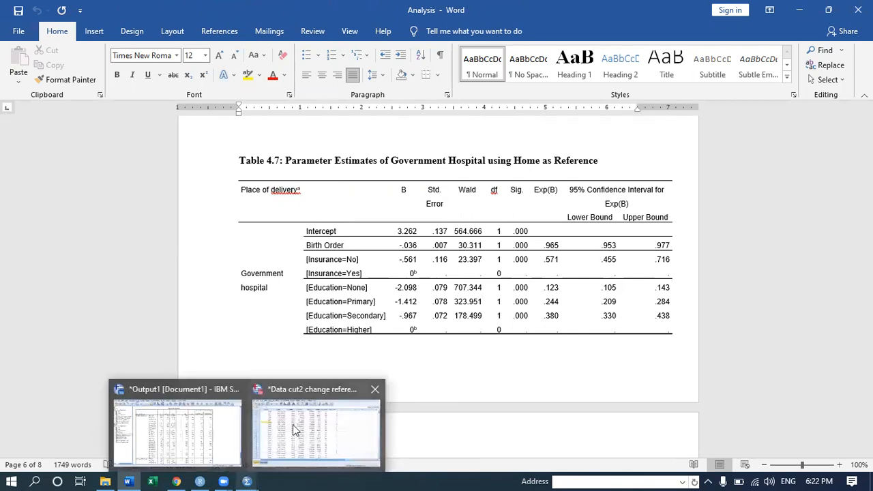
pyautogui.click(189, 450)
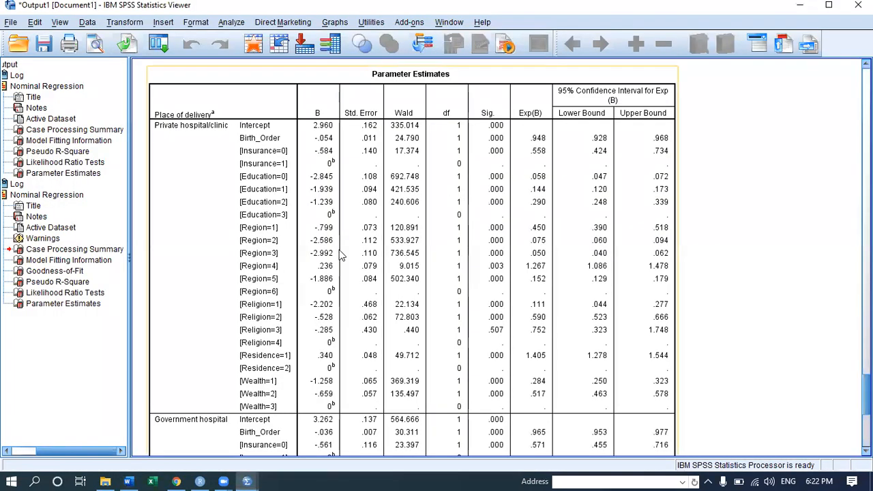
pyautogui.doubleClick(341, 253)
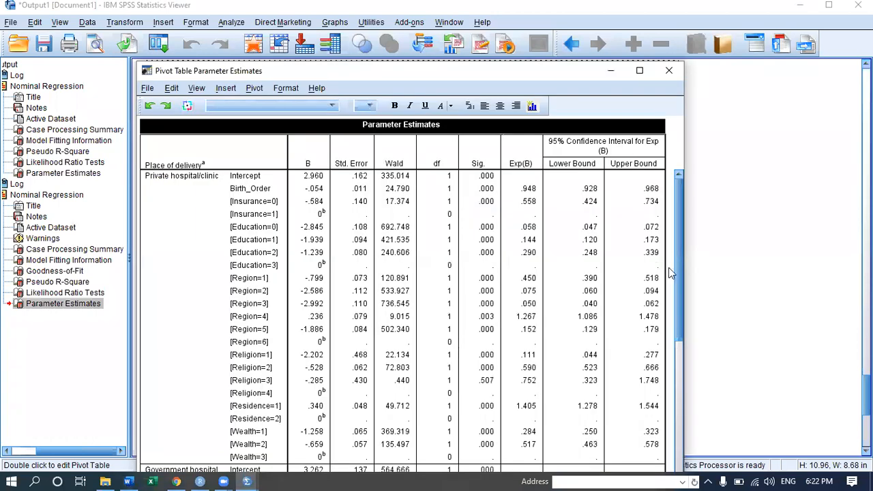
pyautogui.moveTo(679, 279); pyautogui.dragTo(677, 353)
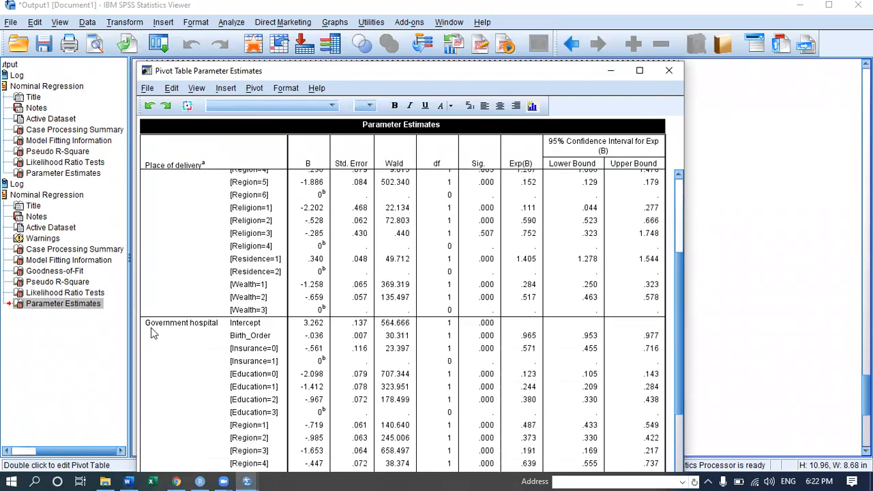
pyautogui.moveTo(151, 327); pyautogui.dragTo(631, 450)
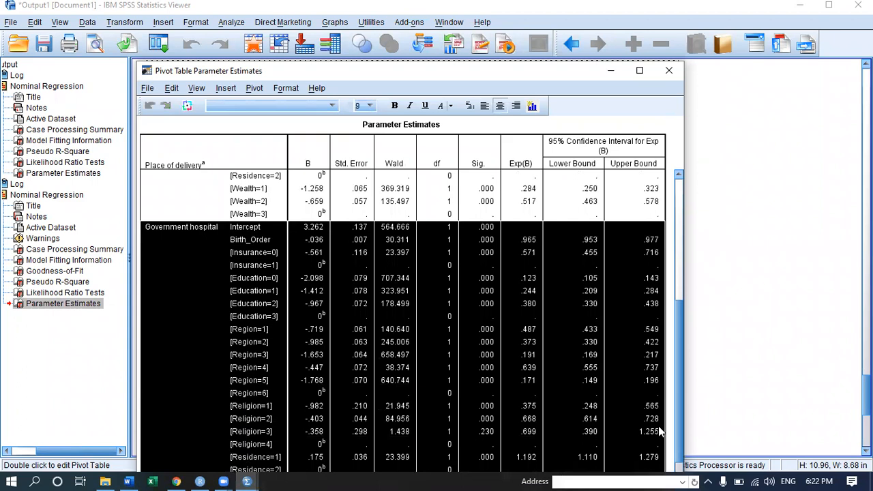
pyautogui.press('Delete')
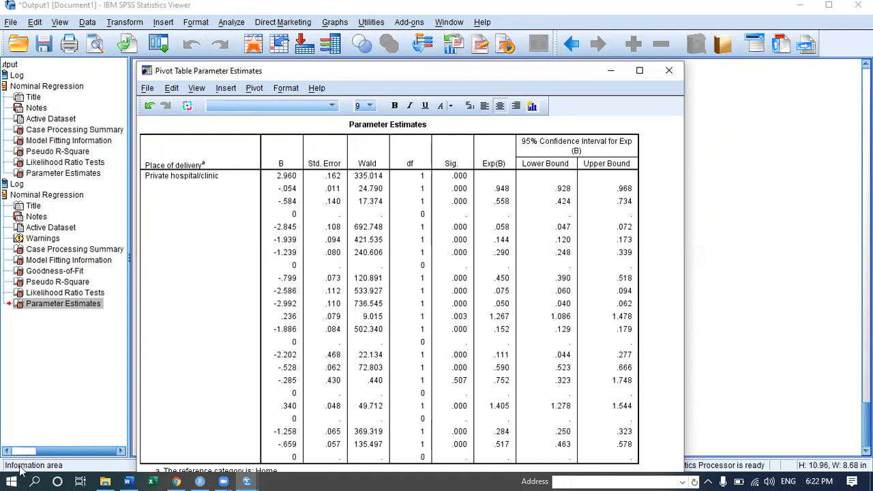
# - Return to the Word document and examine the private hospital/clinic estimates, highlighting the Exp(B) value for Birth_Order
pyautogui.click(127, 481)
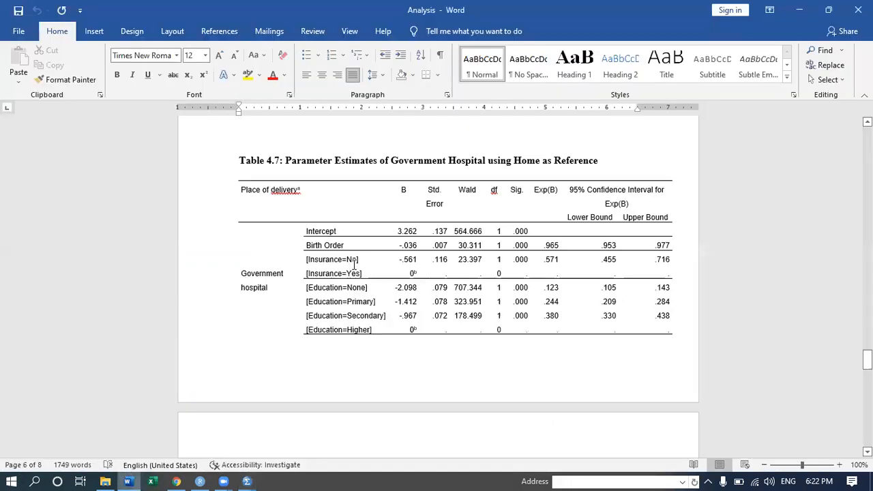
pyautogui.moveTo(866, 360); pyautogui.dragTo(867, 286)
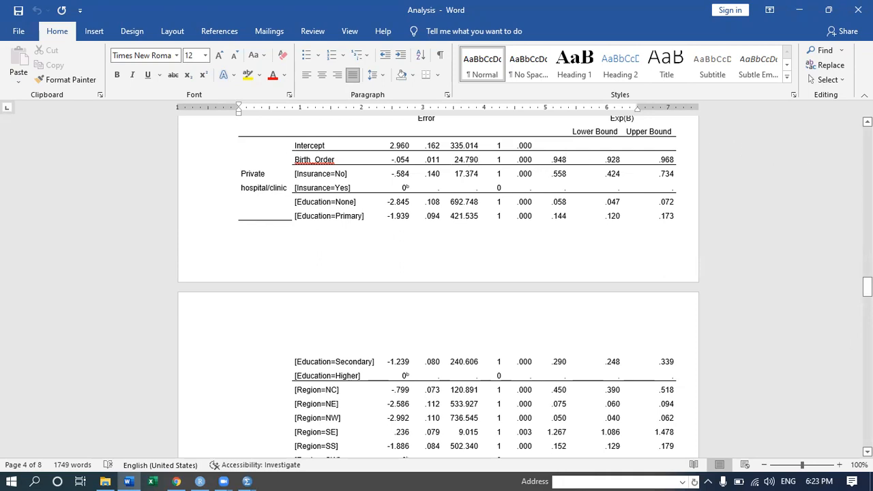
pyautogui.scroll(1, 387, 193)
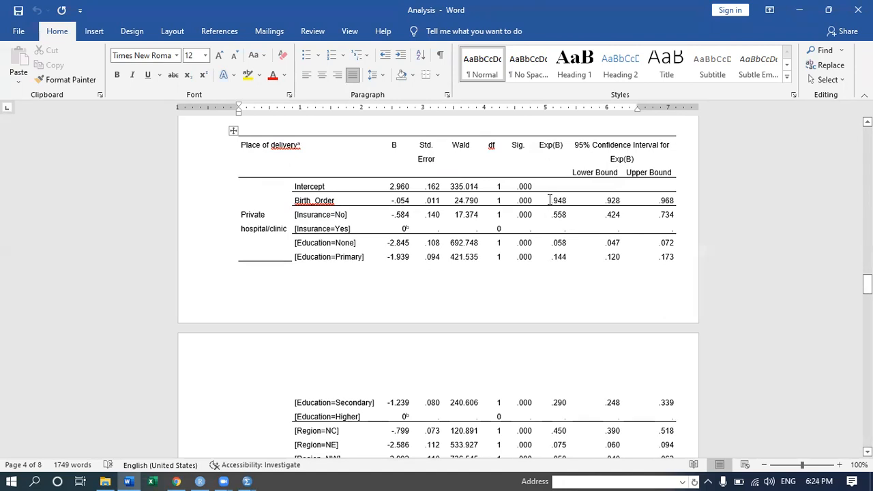
pyautogui.moveTo(549, 200); pyautogui.dragTo(568, 201)
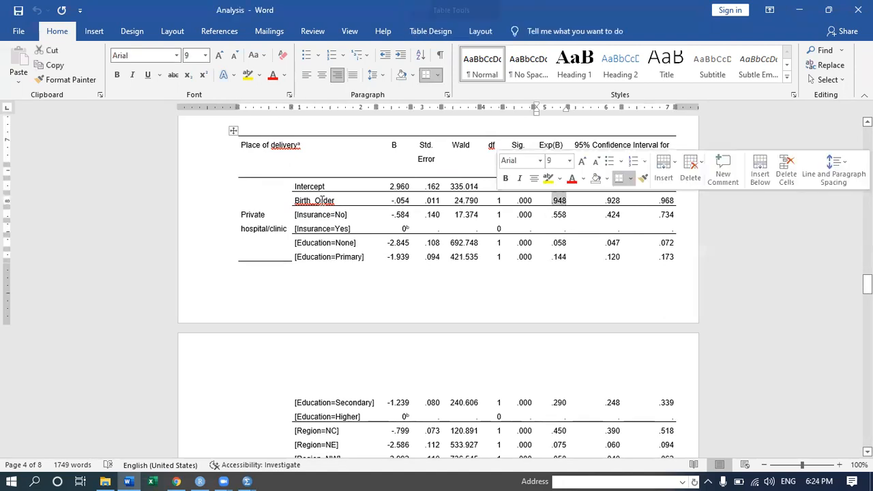
pyautogui.click(391, 200)
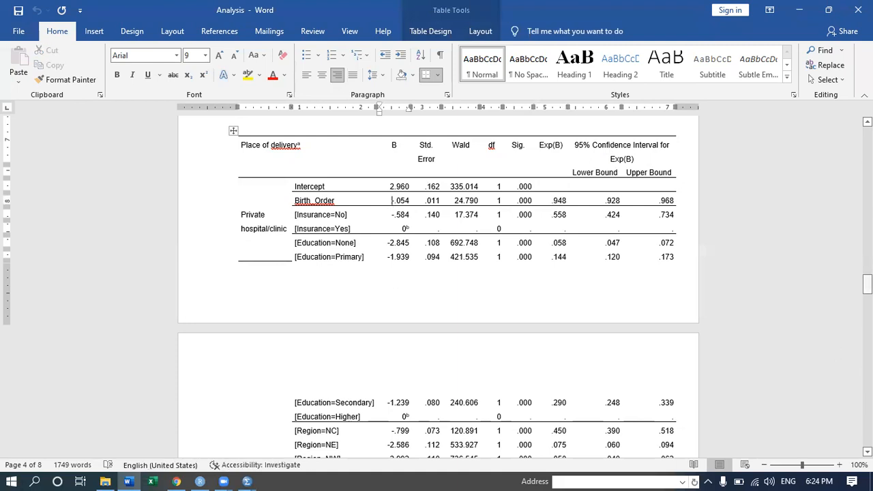
# - Compare the written birth order interpretation under Table 4.6 with its Exp(B) value, highlighting that value and the "Private hospital/clinic" label
pyautogui.moveTo(868, 283); pyautogui.dragTo(867, 309)
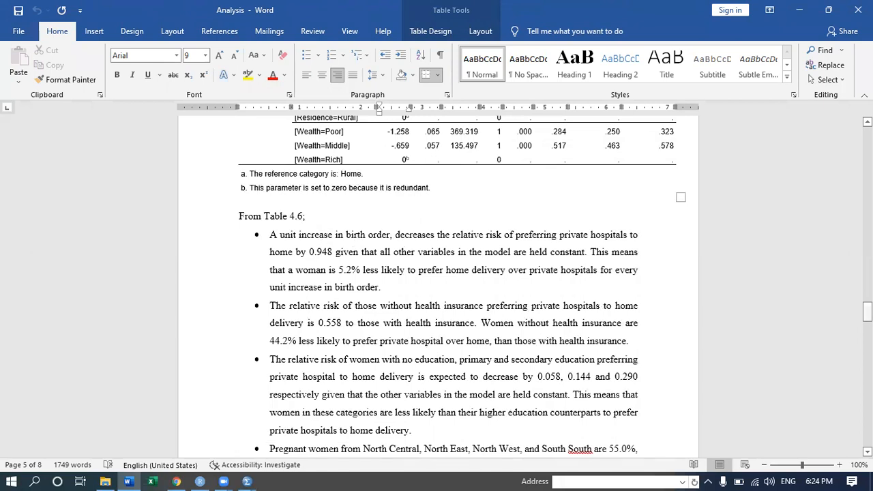
pyautogui.moveTo(867, 312); pyautogui.dragTo(867, 283)
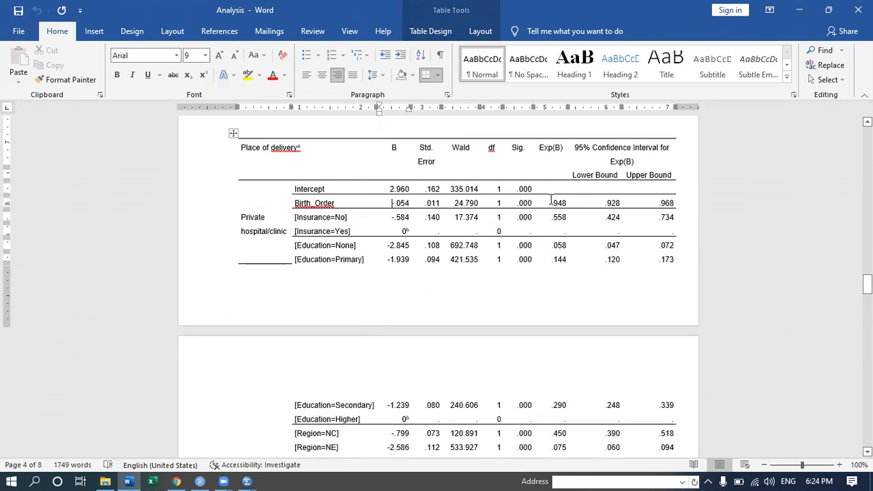
pyautogui.moveTo(566, 204); pyautogui.dragTo(564, 211)
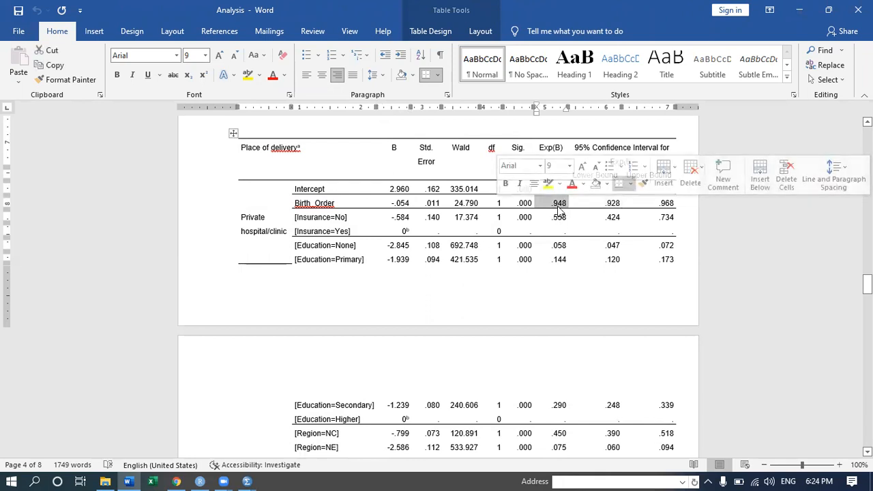
pyautogui.click(558, 204)
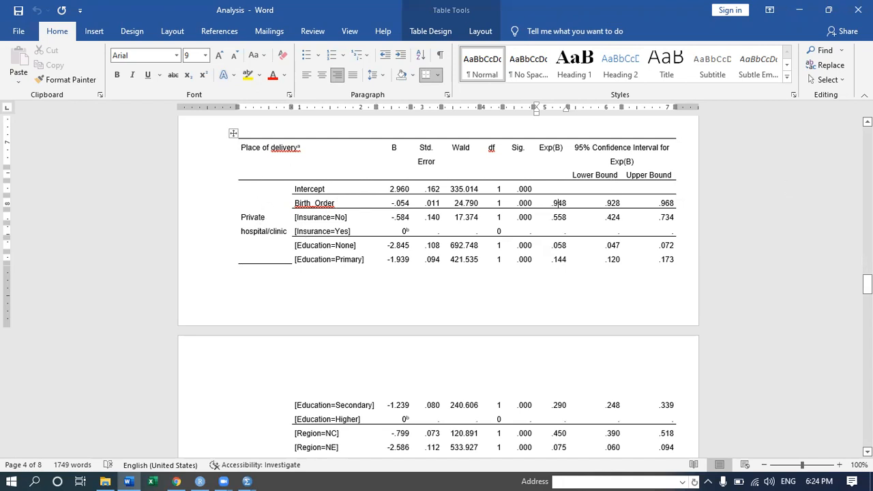
pyautogui.moveTo(867, 284); pyautogui.dragTo(867, 283)
pyautogui.moveTo(242, 220); pyautogui.dragTo(280, 236)
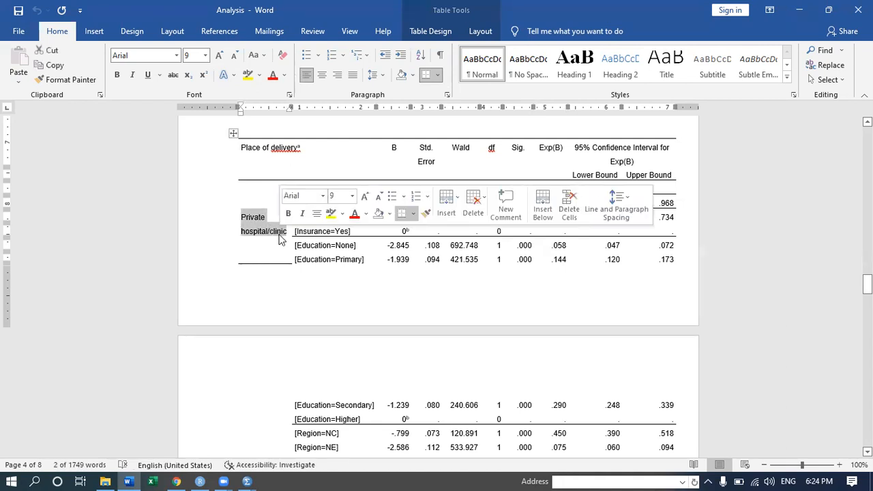
pyautogui.click(461, 244)
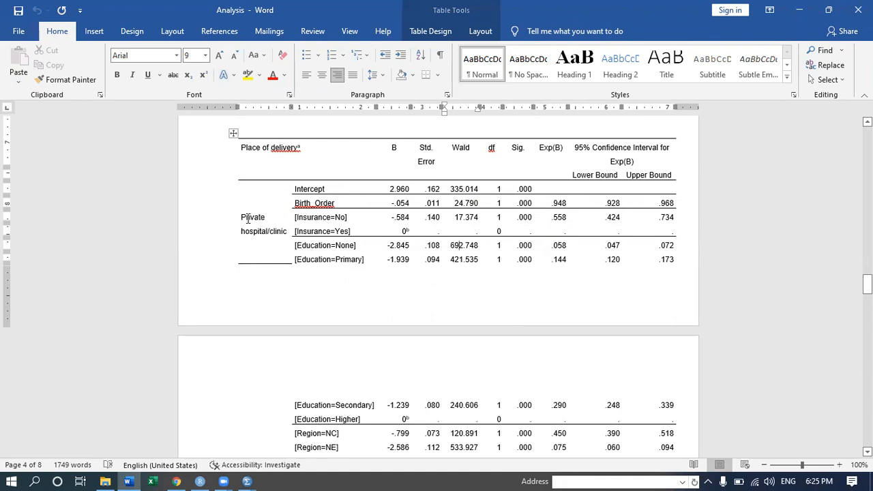
# - Compare the Birth_Order Exp(B) value for private hospital/clinic with its written interpretation under Table 4.6, highlighting the row label and "relative risk"
pyautogui.moveTo(240, 218)
pyautogui.mouseDown()
pyautogui.moveTo(294, 233)
pyautogui.moveTo(285, 236)
pyautogui.mouseUp()
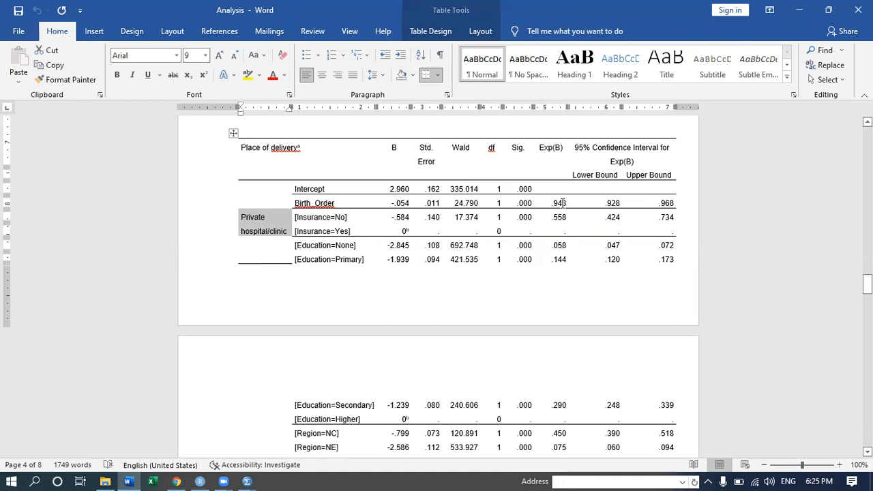
pyautogui.click(560, 203)
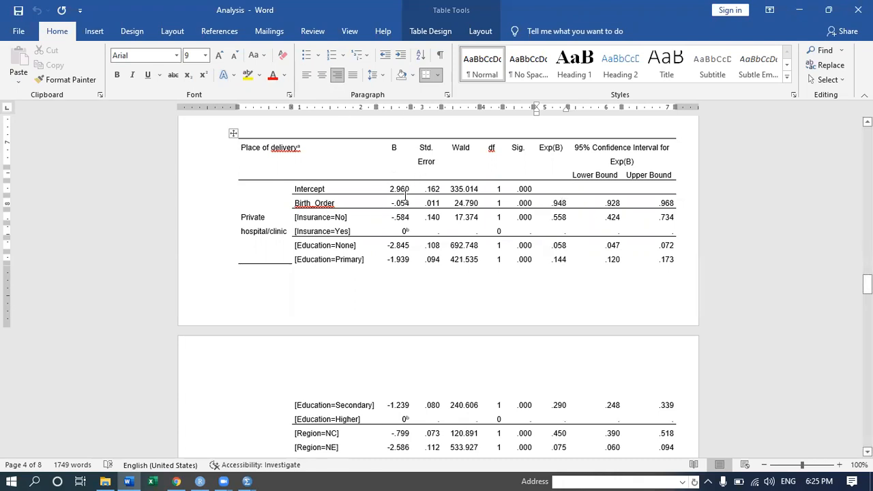
pyautogui.click(561, 202)
pyautogui.moveTo(867, 284); pyautogui.dragTo(866, 309)
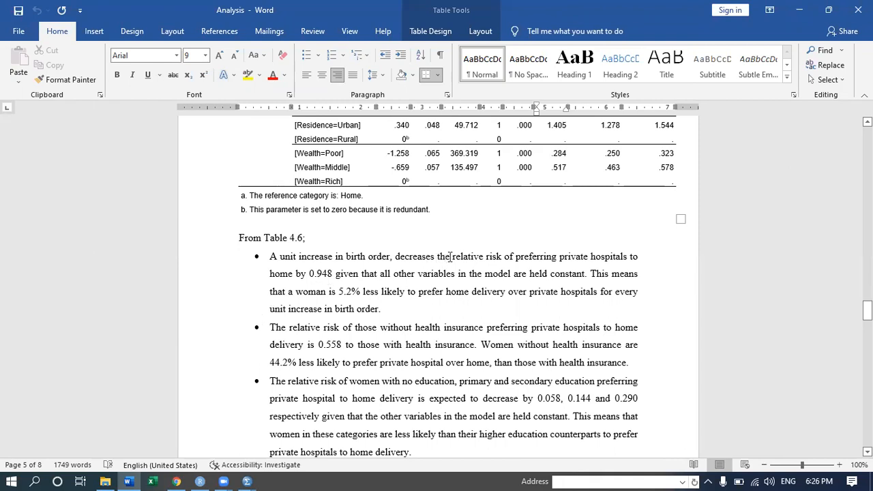
pyautogui.moveTo(452, 256); pyautogui.dragTo(497, 261)
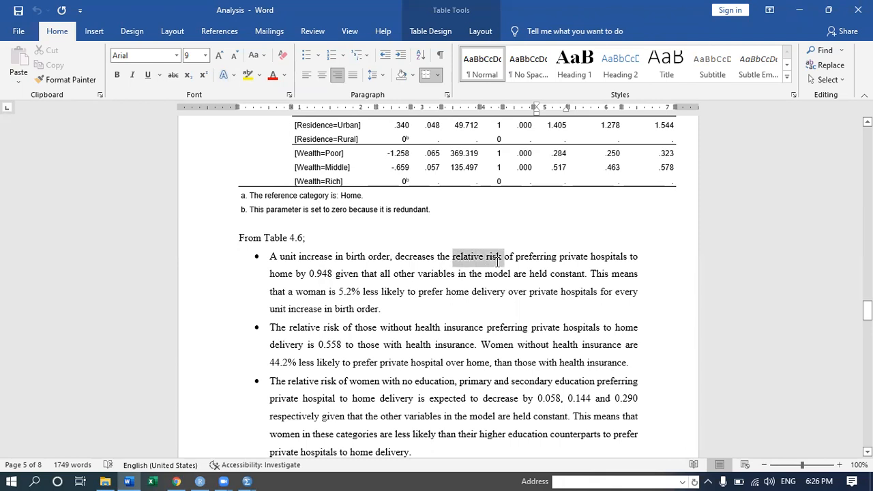
pyautogui.click(503, 291)
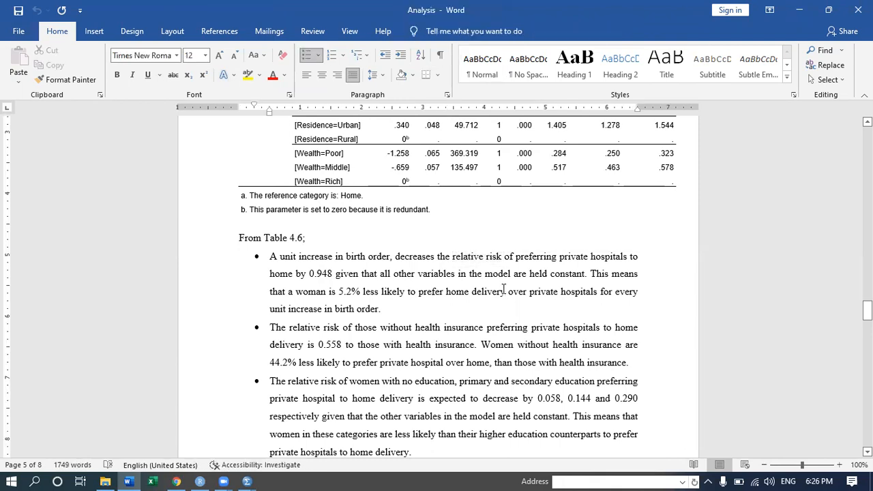
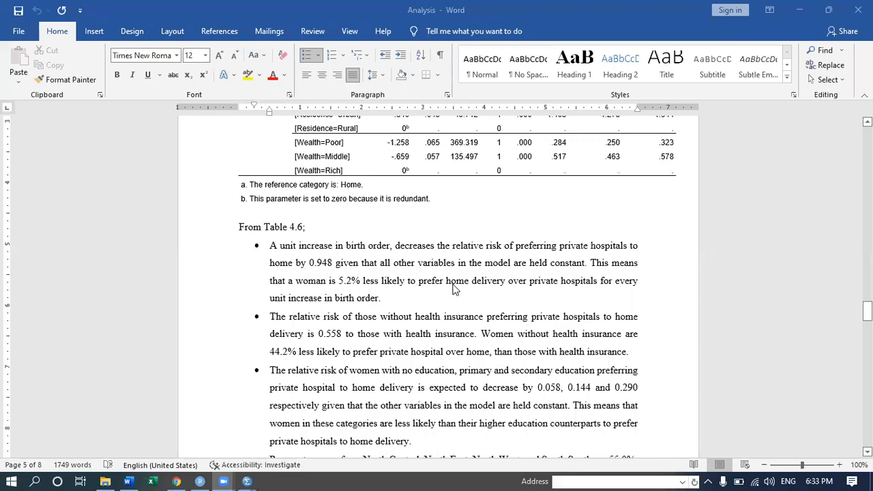
# - Move "home delivery" to after "over" in the birth order interpretation under Table 4.6
pyautogui.click(453, 285)
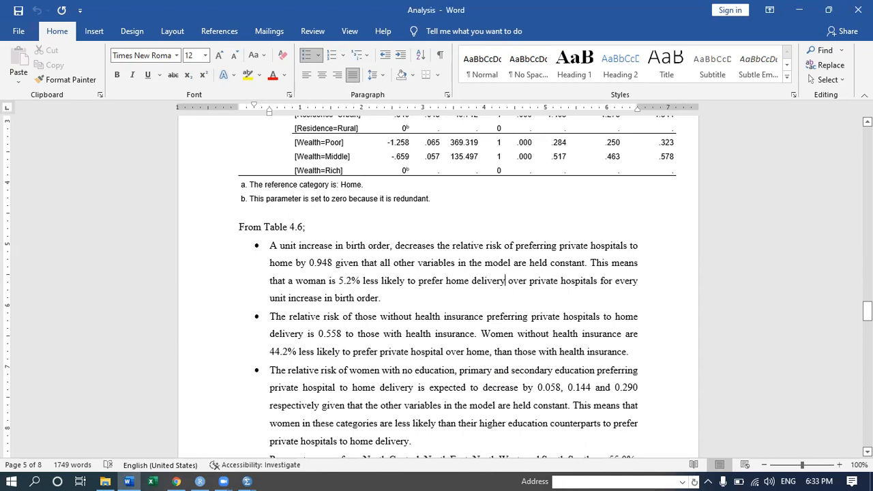
pyautogui.moveTo(866, 311); pyautogui.dragTo(867, 283)
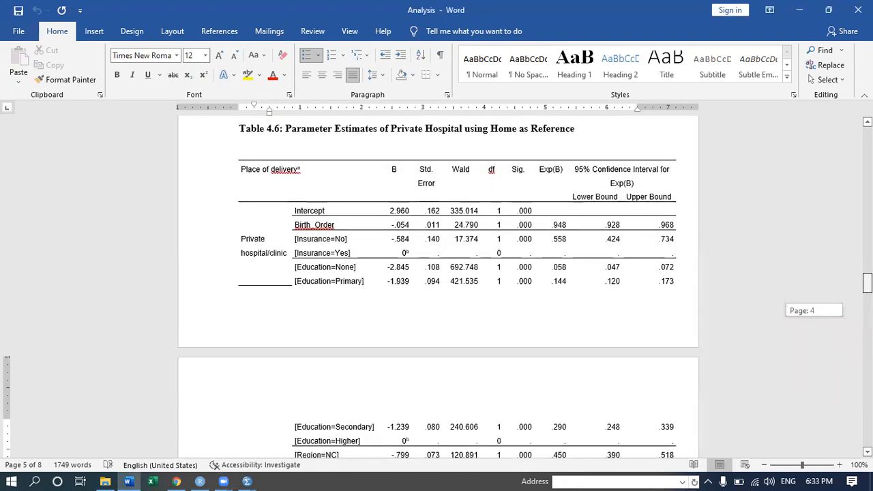
pyautogui.moveTo(867, 283); pyautogui.dragTo(867, 314)
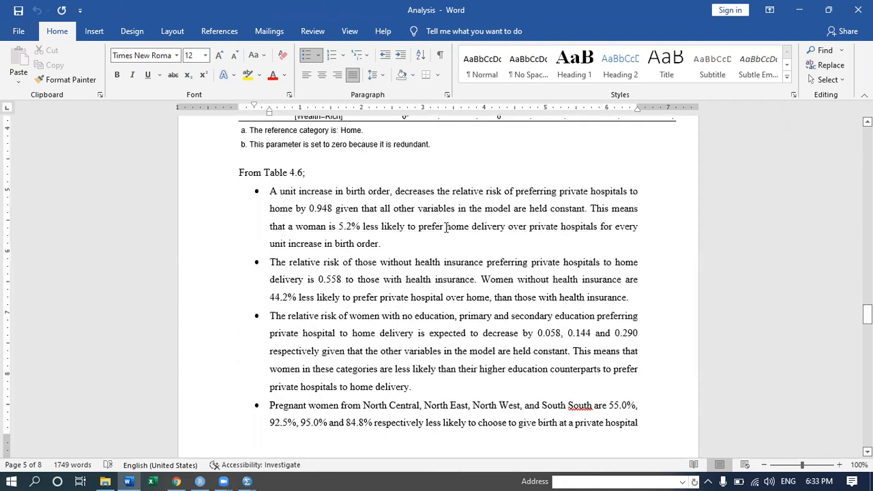
pyautogui.moveTo(445, 228); pyautogui.dragTo(505, 231)
pyautogui.hotkey('ctrl', 'c')
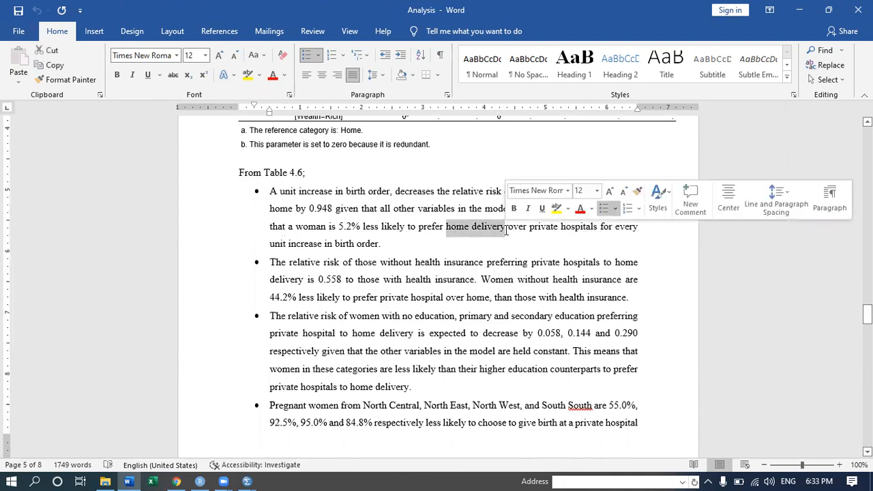
pyautogui.press('Delete')
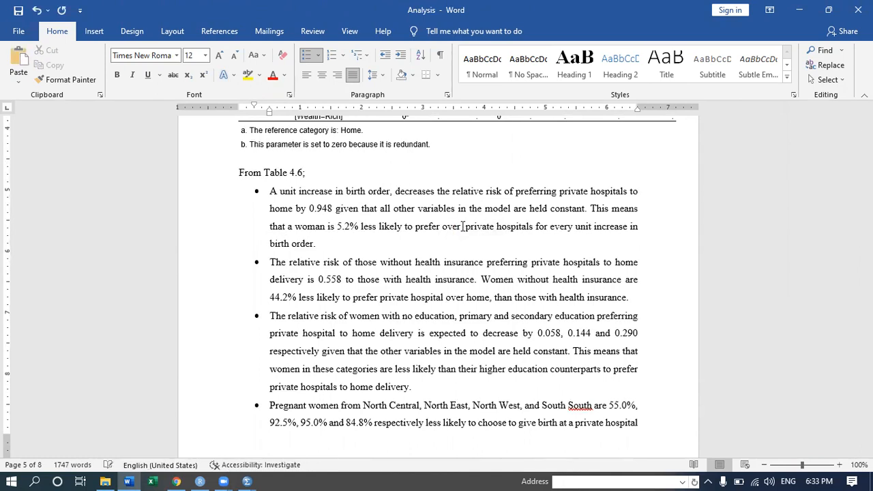
pyautogui.hotkey('ctrl', 'v')
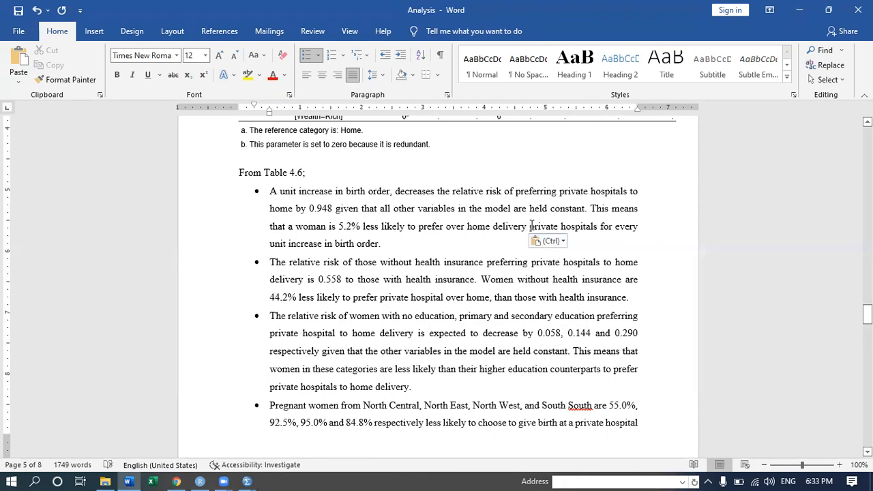
# - Move "private hospitals" to before "over" so the birth order sentence reads "prefer private hospitals over home delivery"
pyautogui.moveTo(530, 226); pyautogui.dragTo(599, 232)
pyautogui.hotkey('ctrl', 'c')
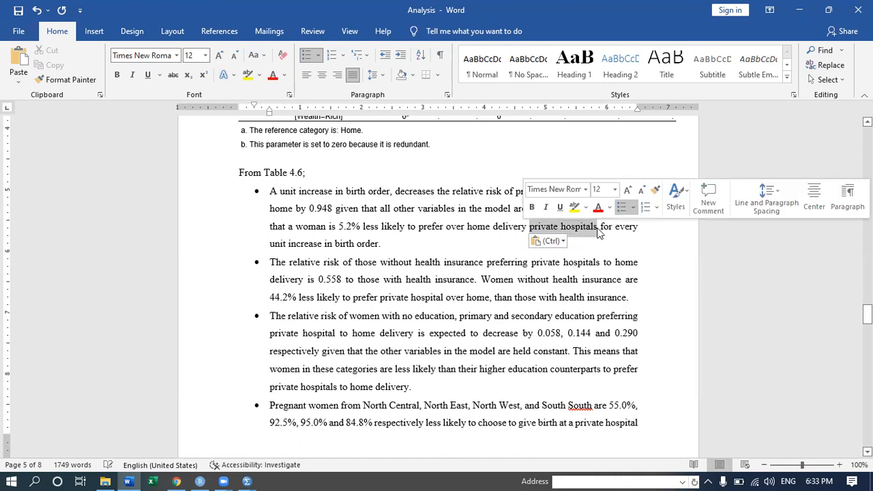
pyautogui.press('Delete')
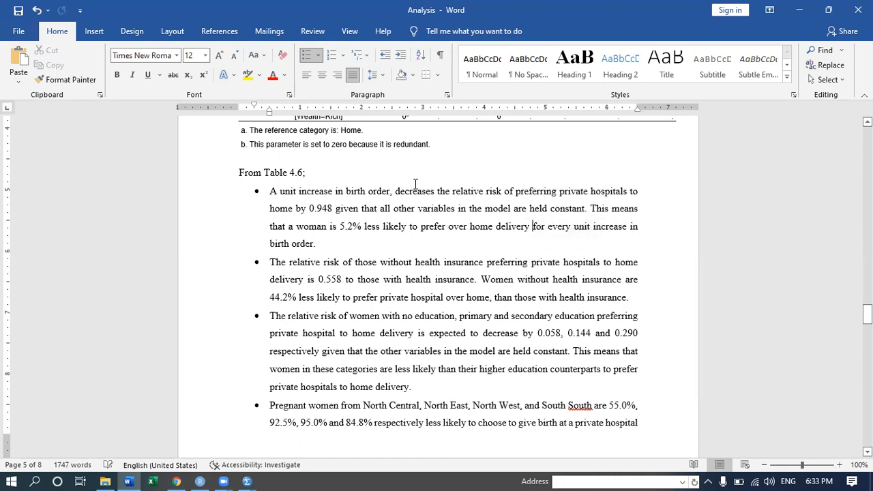
pyautogui.click(445, 226)
pyautogui.hotkey('ctrl', 'v')
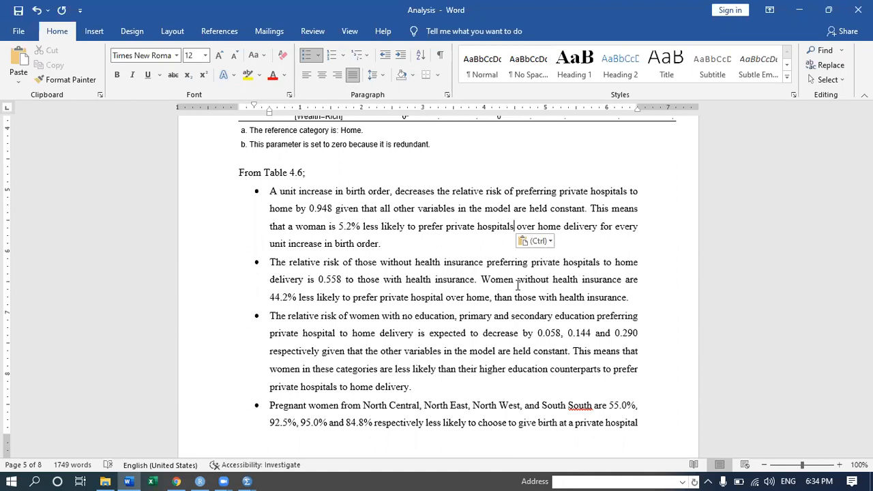
# - Read the corrected birth order interpretation, highlighting "birth order", "private hospitals" and "5.2%" in turn
pyautogui.click(384, 225)
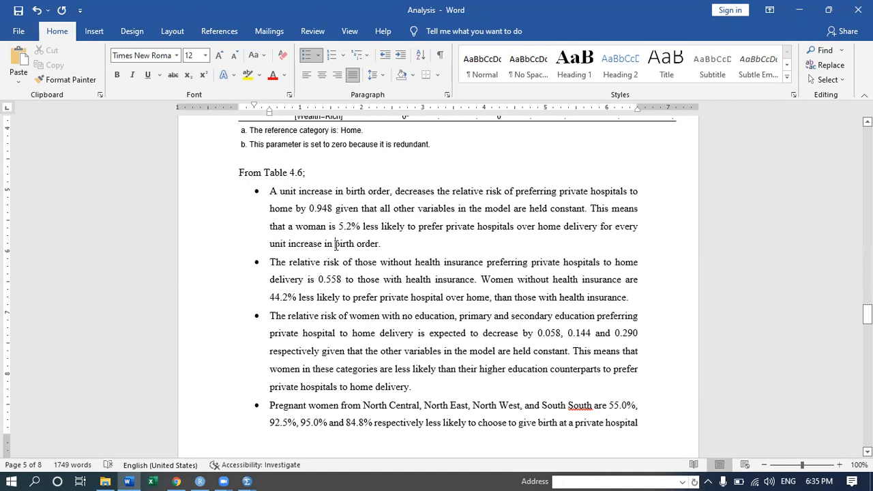
pyautogui.moveTo(335, 244); pyautogui.dragTo(382, 247)
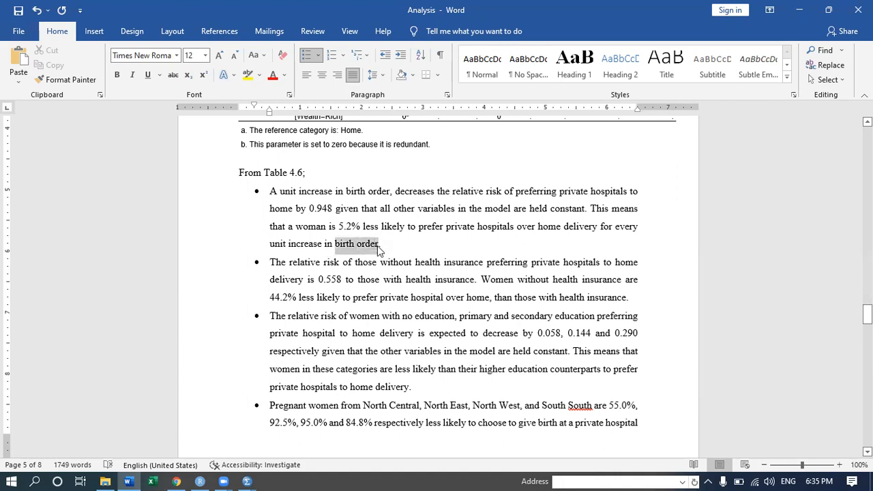
pyautogui.click(331, 228)
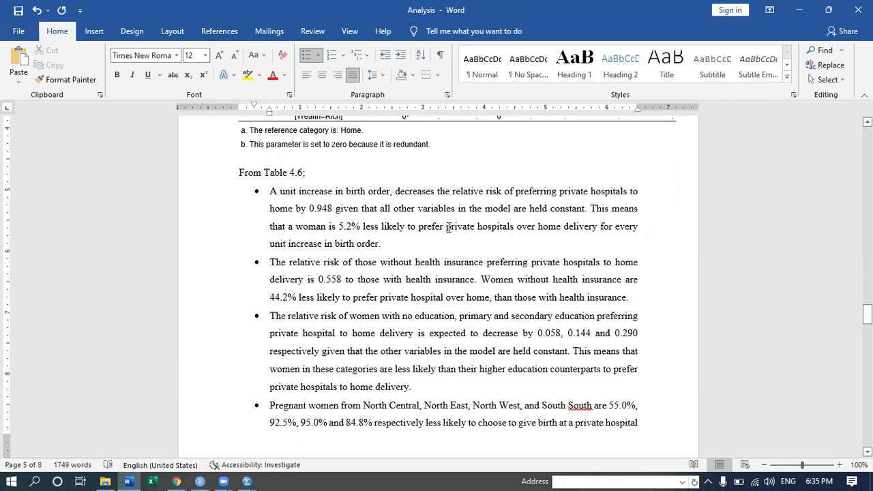
pyautogui.moveTo(448, 228); pyautogui.dragTo(513, 228)
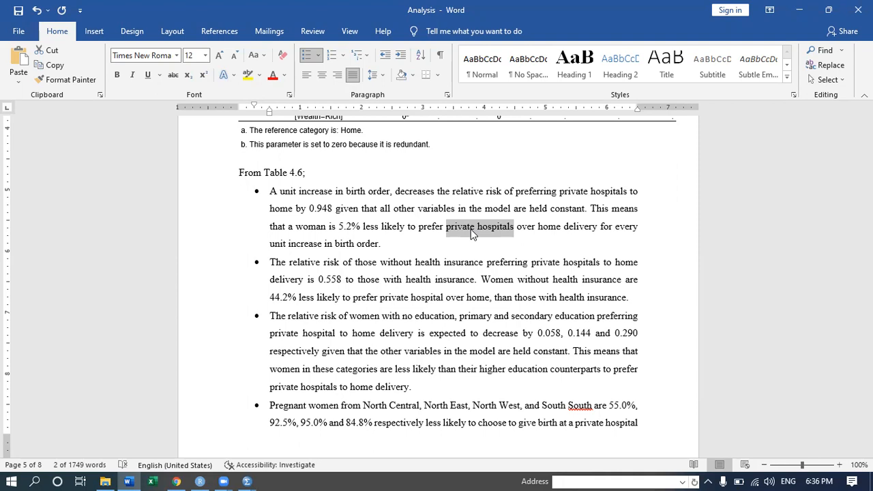
pyautogui.click(380, 230)
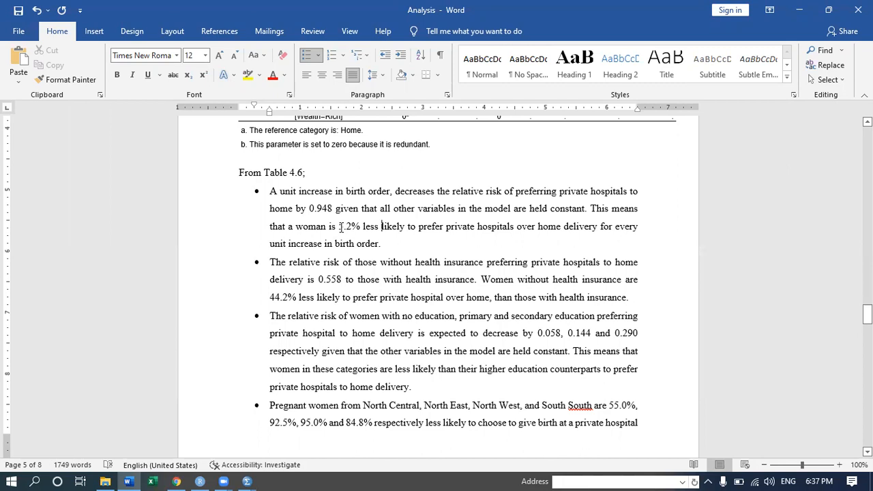
pyautogui.moveTo(339, 226); pyautogui.dragTo(365, 236)
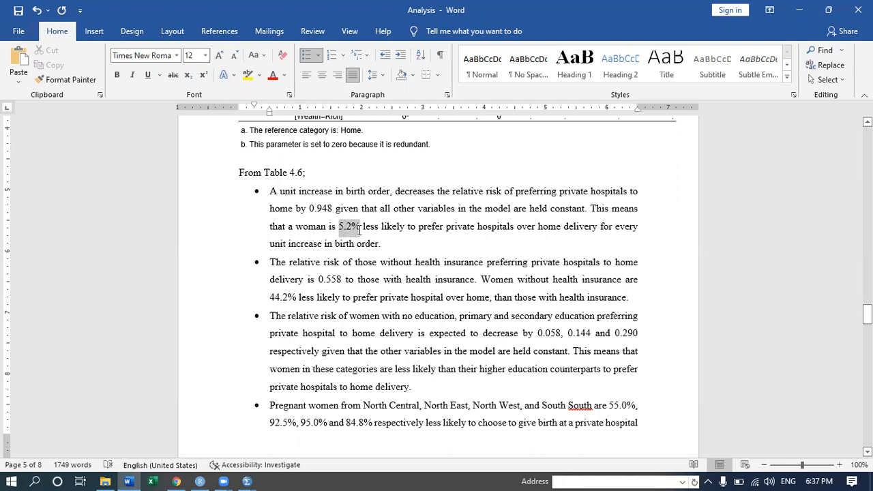
pyautogui.moveTo(358, 230); pyautogui.dragTo(360, 235)
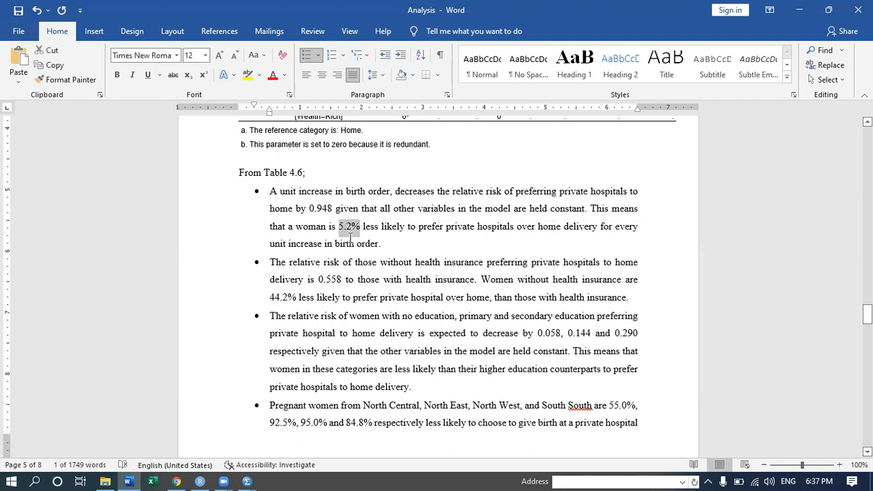
pyautogui.click(350, 243)
# - Compare the Insurance and Education estimates in Table 4.6 with their written interpretations below the table
pyautogui.moveTo(866, 315); pyautogui.dragTo(866, 284)
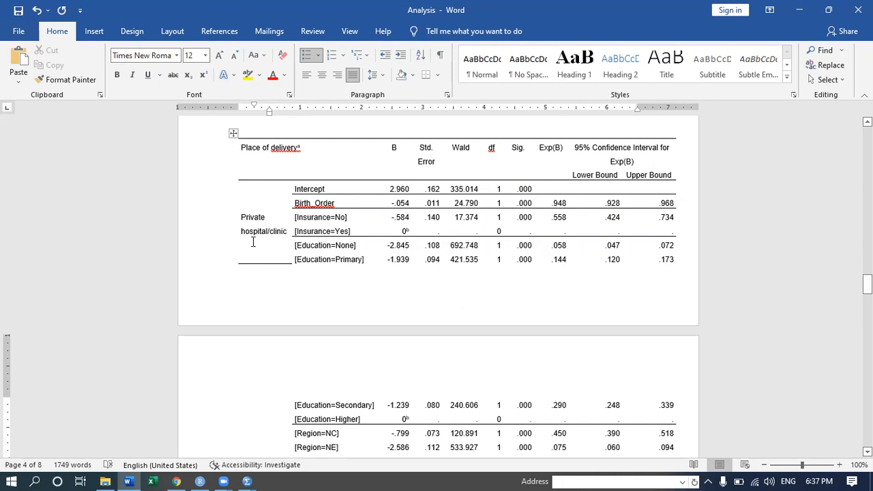
pyautogui.click(358, 231)
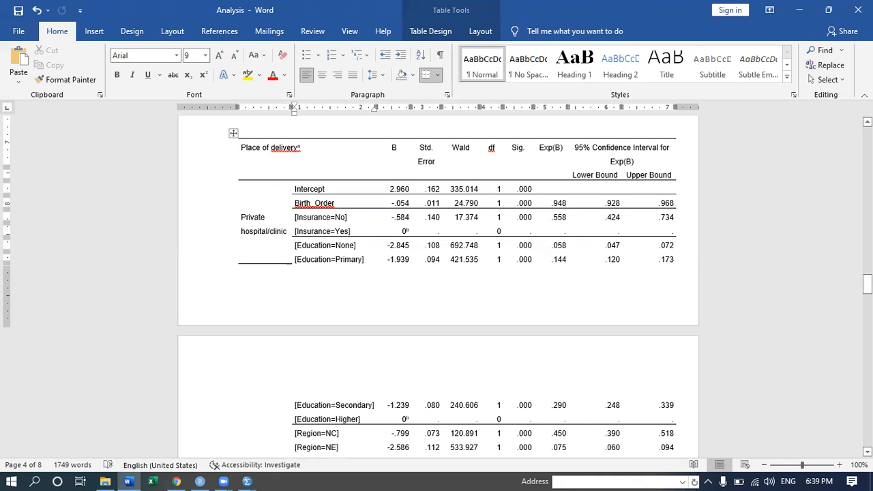
pyautogui.moveTo(867, 284); pyautogui.dragTo(867, 318)
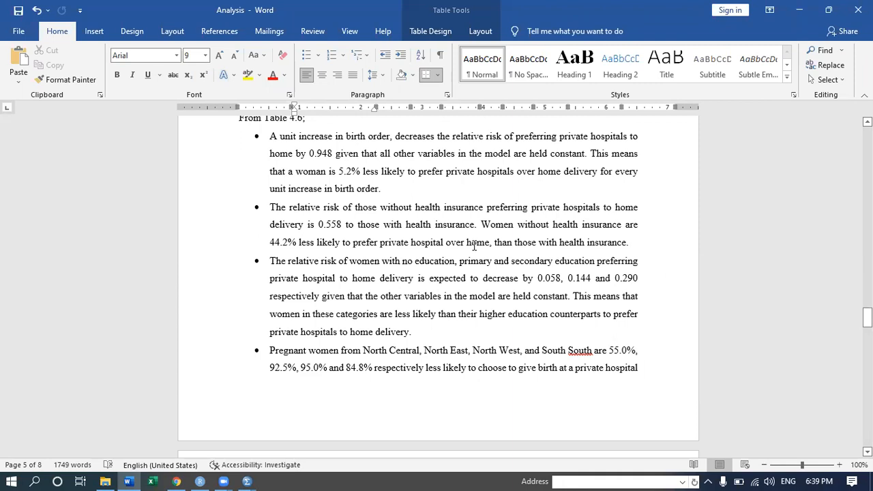
pyautogui.moveTo(867, 317); pyautogui.dragTo(867, 286)
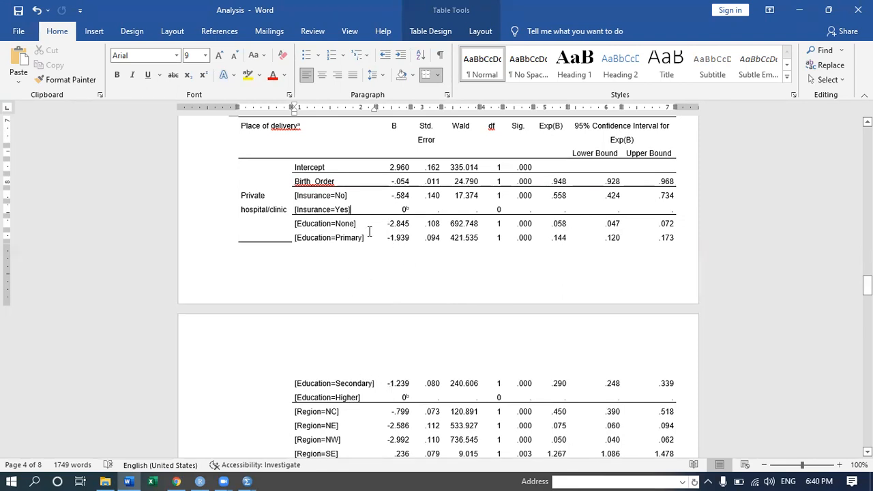
pyautogui.click(388, 224)
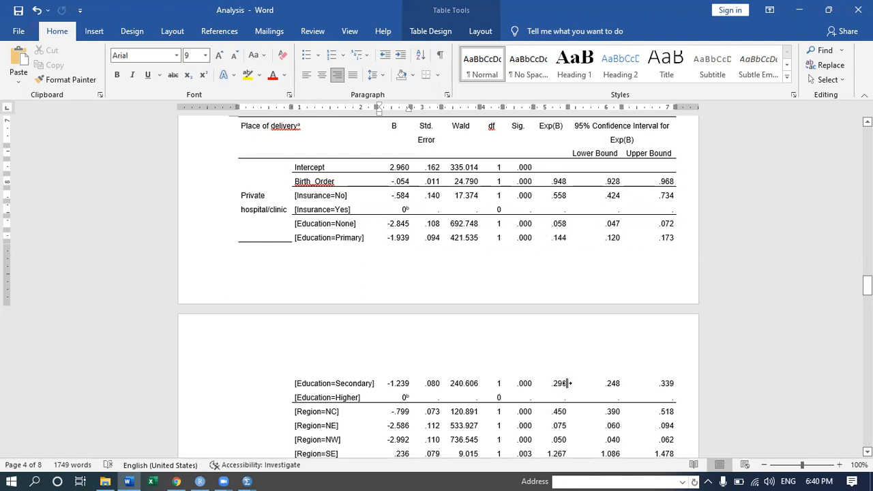
pyautogui.moveTo(867, 285); pyautogui.dragTo(867, 319)
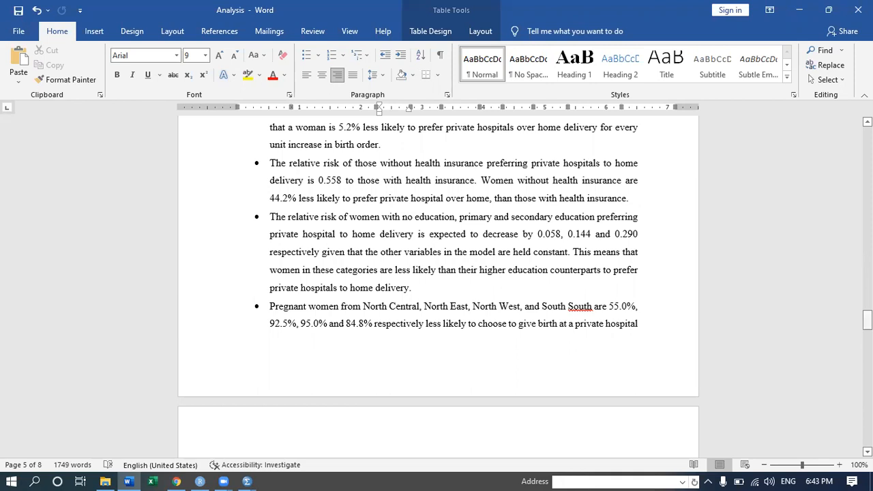
# - Compare the Region estimates in Table 4.6 with their written interpretation, highlighting "more likely" in the South East sentence
pyautogui.moveTo(866, 320); pyautogui.dragTo(867, 298)
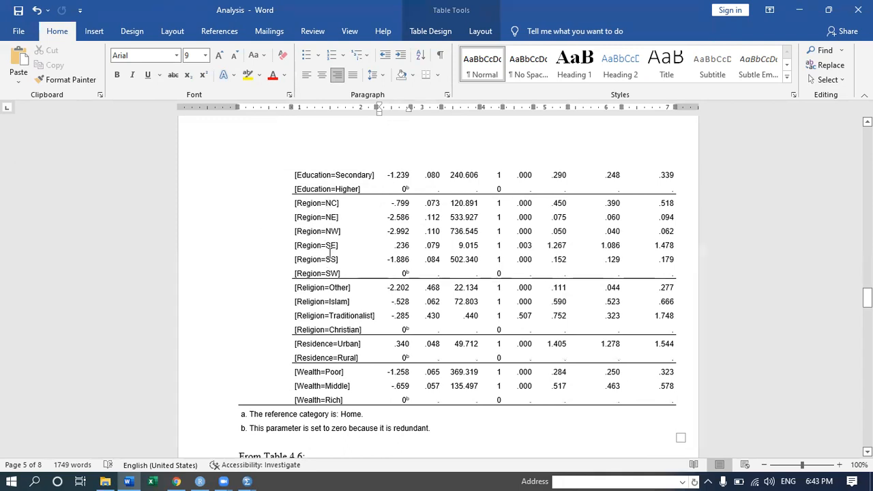
pyautogui.click(338, 273)
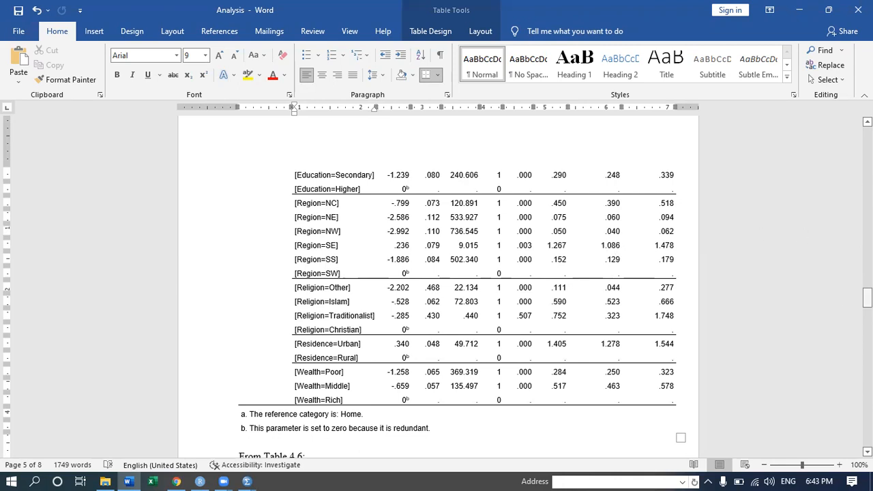
pyautogui.moveTo(867, 298); pyautogui.dragTo(867, 325)
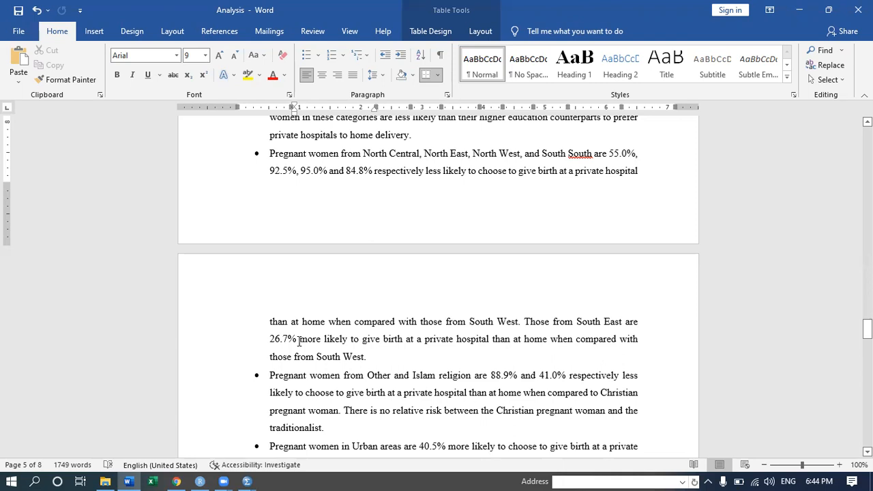
pyautogui.moveTo(299, 341); pyautogui.dragTo(346, 345)
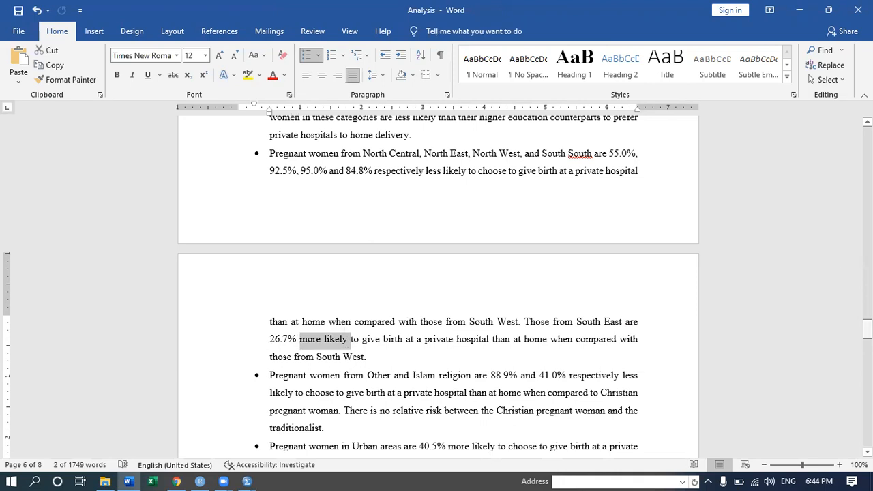
pyautogui.moveTo(866, 329); pyautogui.dragTo(866, 292)
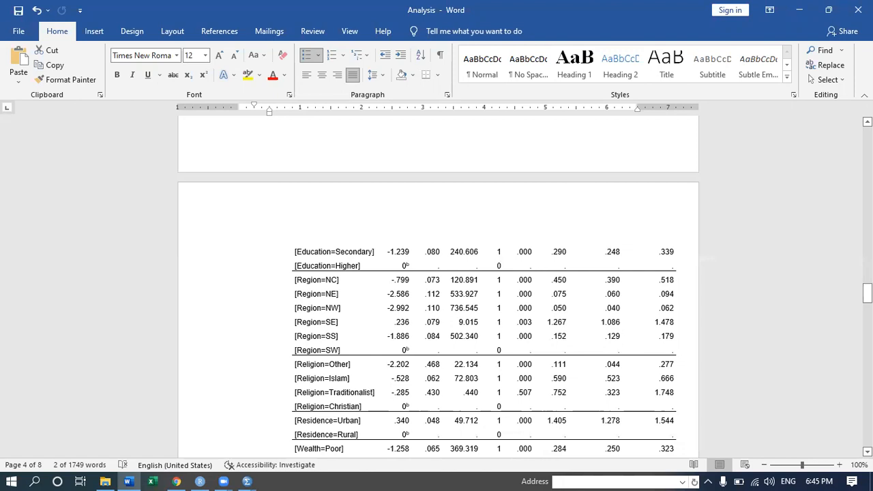
pyautogui.moveTo(867, 293)
pyautogui.mouseDown()
pyautogui.moveTo(867, 337)
pyautogui.moveTo(866, 302)
pyautogui.mouseUp()
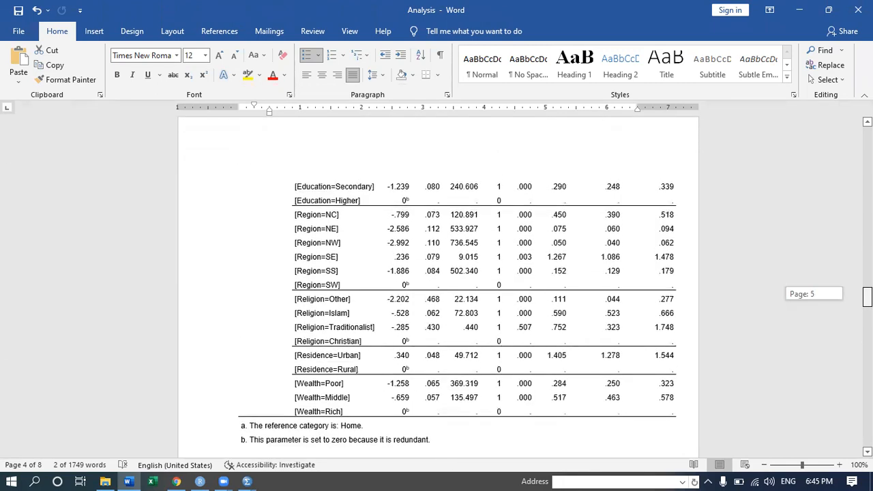
pyautogui.moveTo(867, 302); pyautogui.dragTo(867, 293)
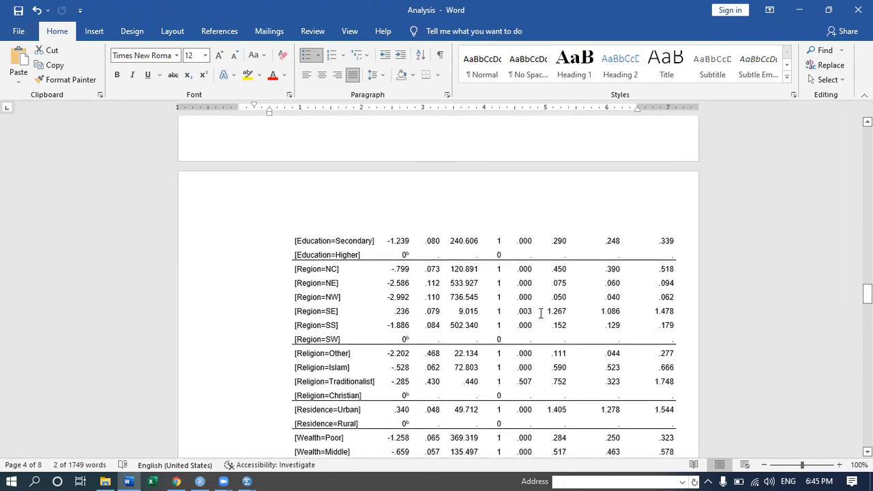
# - Highlight the South East Exp(B) value in Table 4.6 and check the Region estimates against their written interpretation
pyautogui.moveTo(545, 311); pyautogui.dragTo(567, 312)
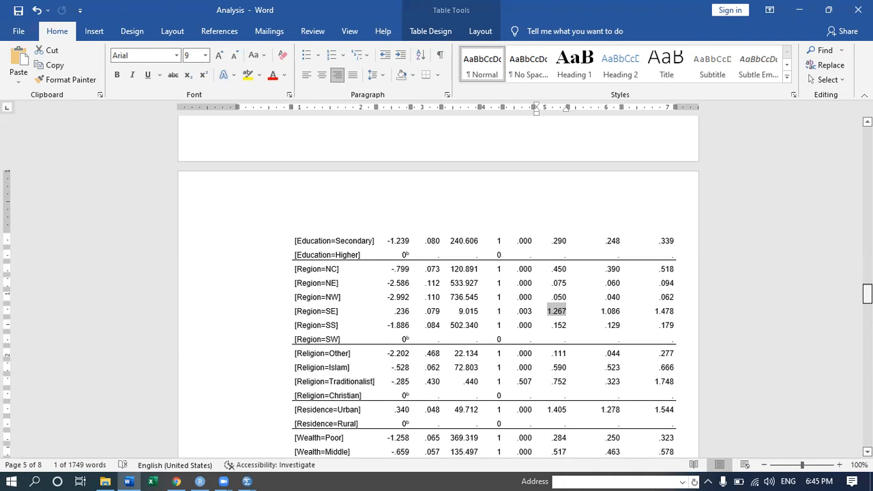
pyautogui.scroll(-10, 438, 279)
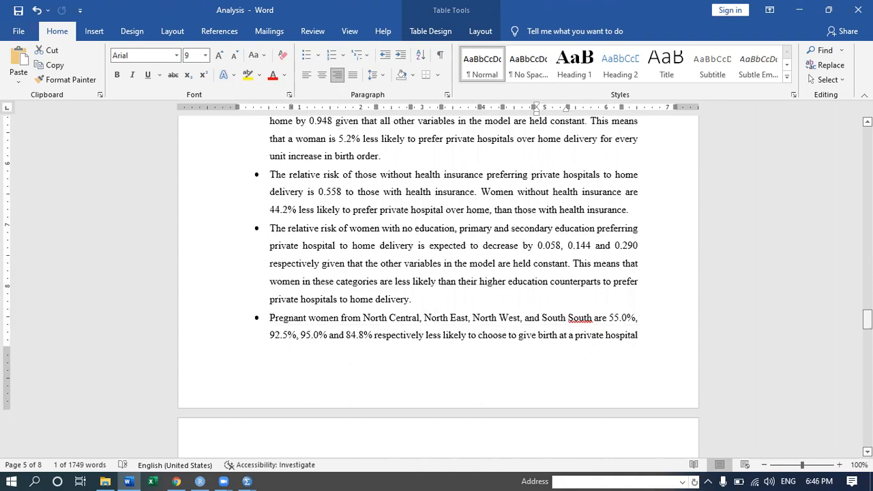
pyautogui.moveTo(867, 319); pyautogui.dragTo(867, 322)
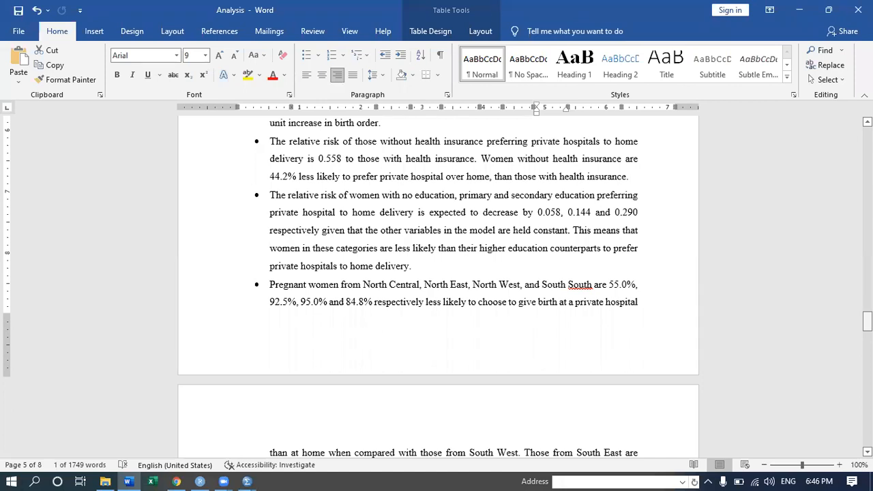
# - Examine the Birth Order, Insurance and Education estimates for government hospitals in Table 4.7
pyautogui.moveTo(866, 320); pyautogui.dragTo(867, 364)
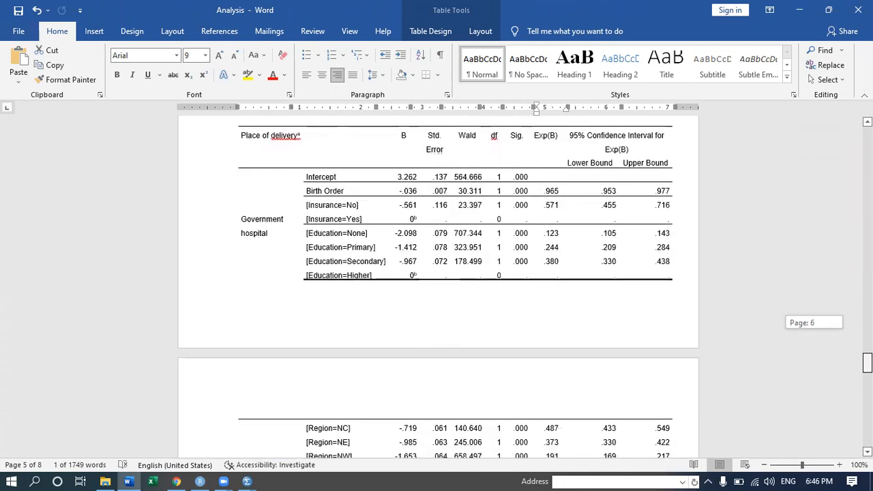
pyautogui.moveTo(867, 363); pyautogui.dragTo(867, 366)
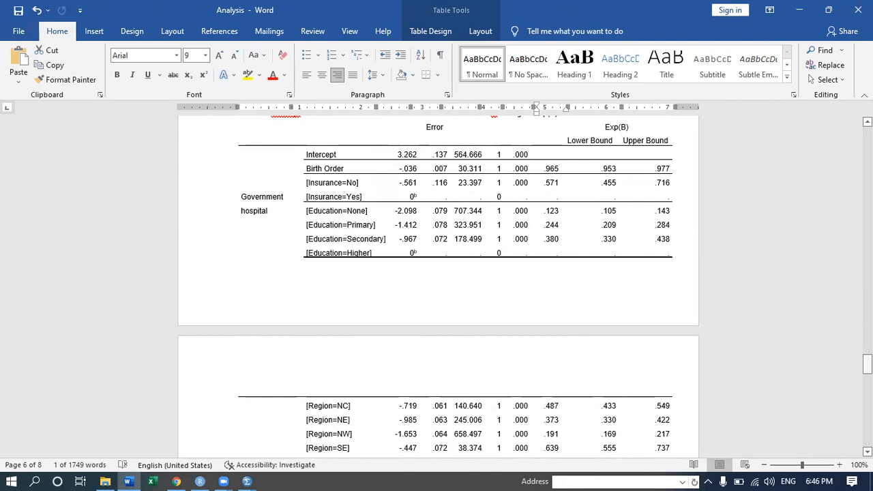
pyautogui.moveTo(867, 364); pyautogui.dragTo(867, 361)
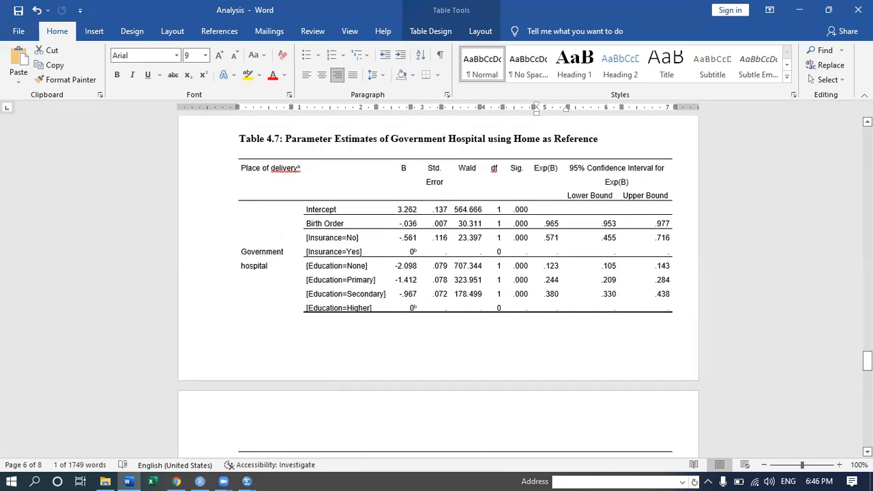
# - Move "home delivery" to after "over" in the birth order interpretation below Table 4.7
pyautogui.moveTo(867, 361); pyautogui.dragTo(867, 390)
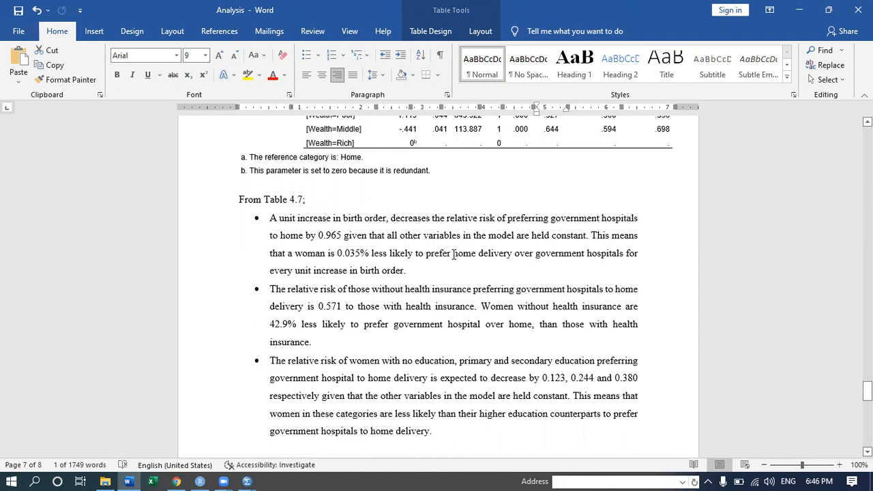
pyautogui.moveTo(454, 254); pyautogui.dragTo(511, 254)
pyautogui.hotkey('ctrl', 'c')
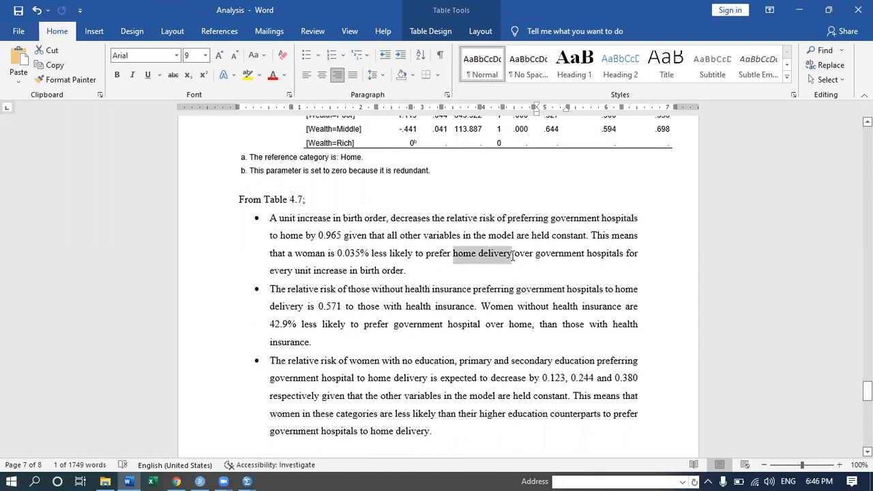
pyautogui.press('Delete')
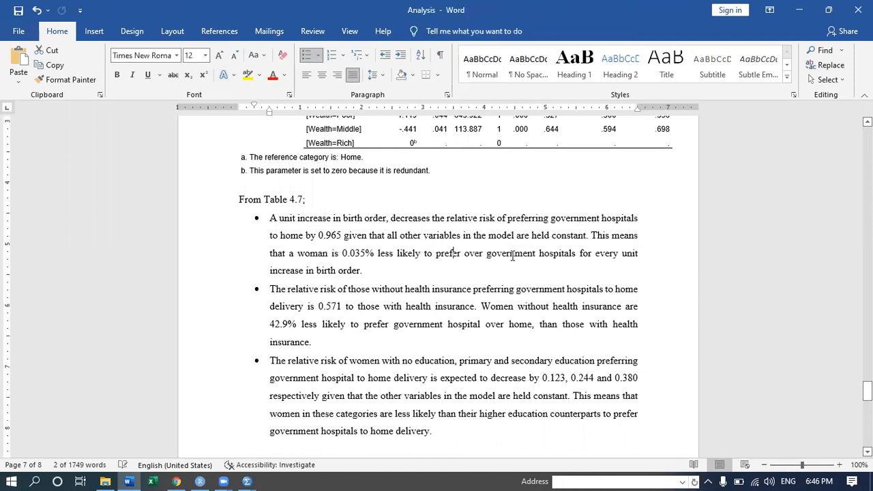
pyautogui.click(484, 253)
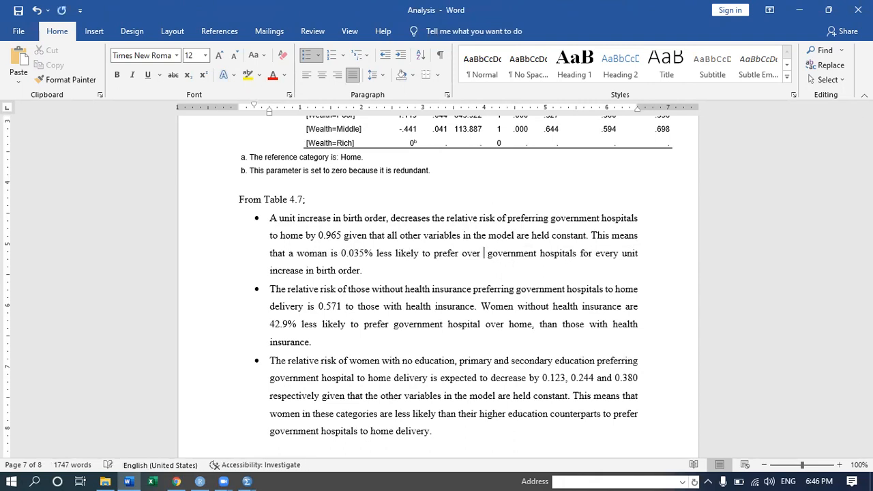
pyautogui.hotkey('ctrl', 'v')
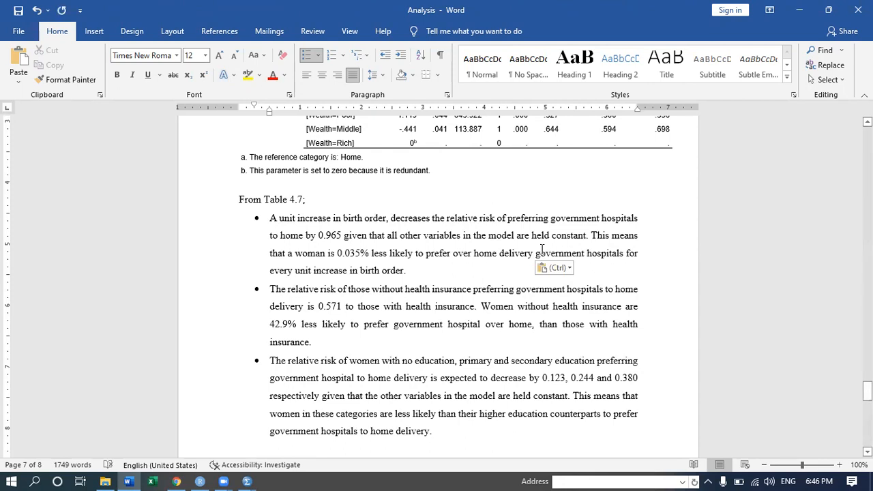
# - Move "government hospitals" to before "over" so the Table 4.7 birth order sentence reads "prefer government hospitals over home delivery"
pyautogui.moveTo(536, 253); pyautogui.dragTo(616, 268)
pyautogui.hotkey('ctrl', 'c')
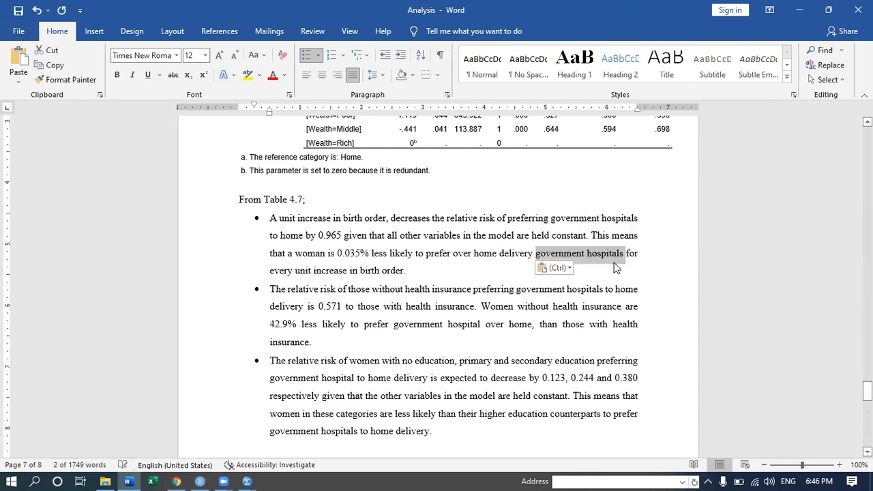
pyautogui.press('Delete')
pyautogui.click(453, 253)
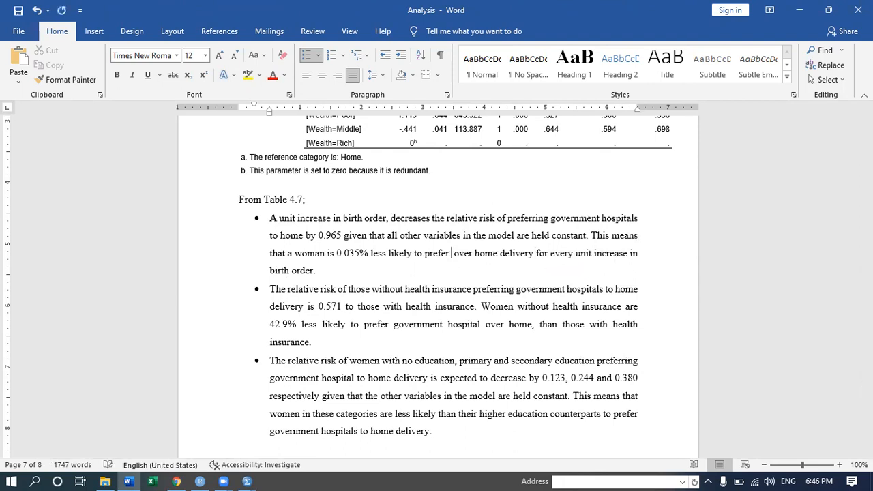
pyautogui.hotkey('ctrl', 'v')
pyautogui.click(611, 237)
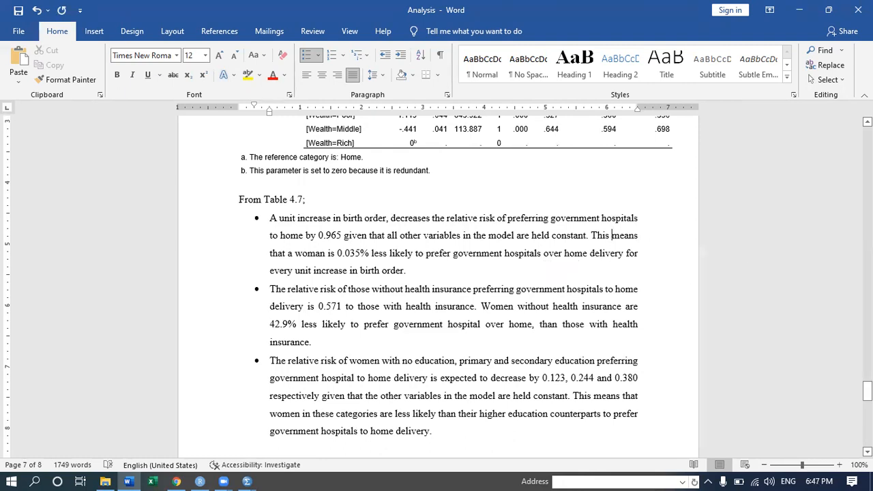
# - Compare the Table 4.7 estimates with their written interpretations, and return to the Table 4.6 interpretation
pyautogui.moveTo(866, 390); pyautogui.dragTo(866, 366)
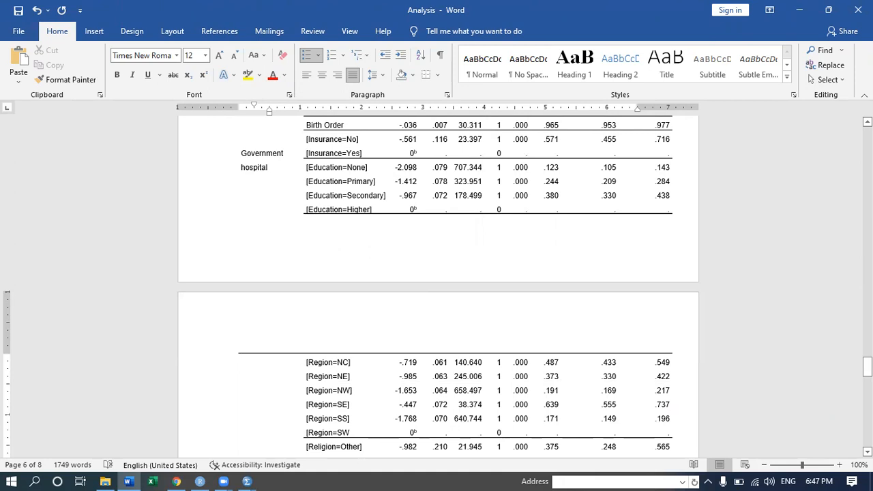
pyautogui.moveTo(867, 367); pyautogui.dragTo(867, 379)
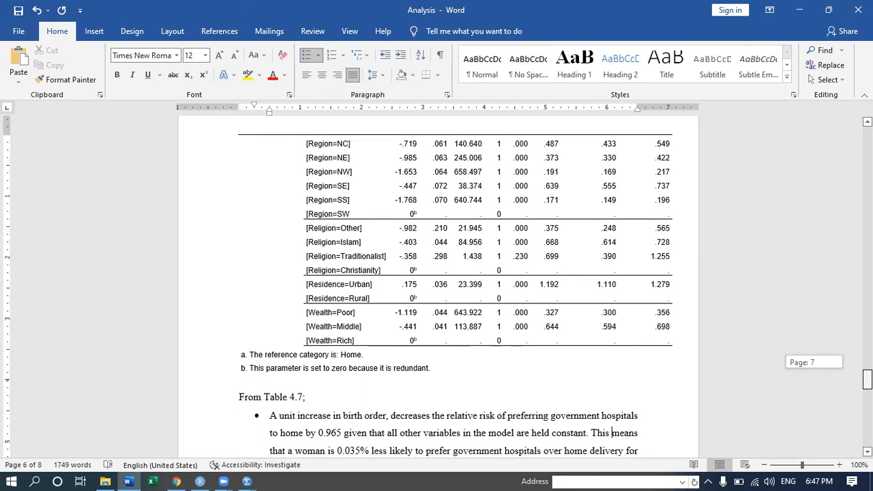
pyautogui.moveTo(867, 379); pyautogui.dragTo(866, 416)
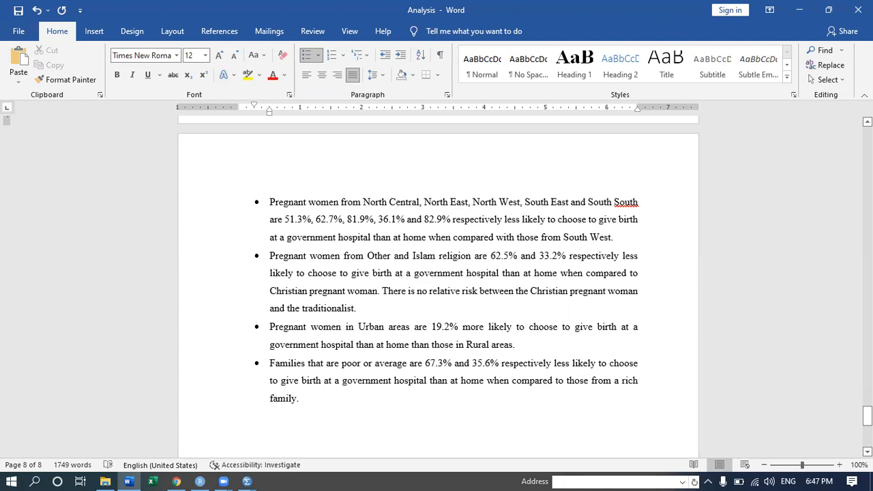
pyautogui.moveTo(867, 416); pyautogui.dragTo(867, 372)
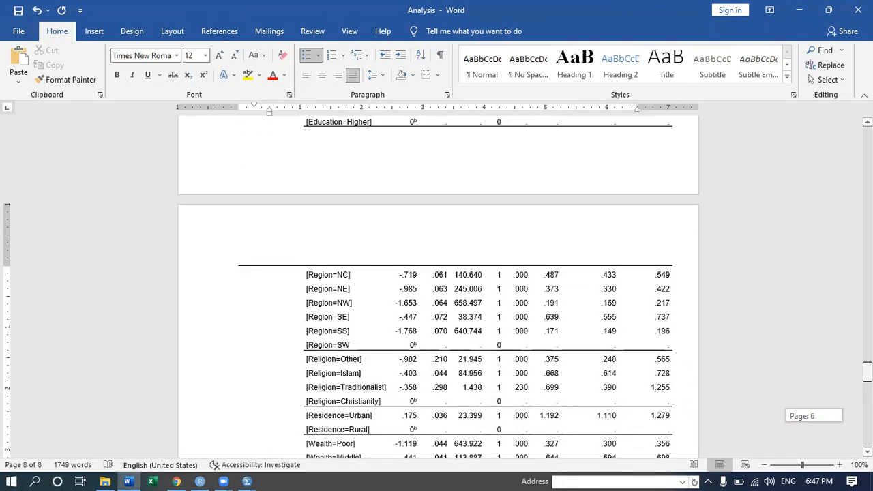
pyautogui.moveTo(867, 372); pyautogui.dragTo(867, 309)
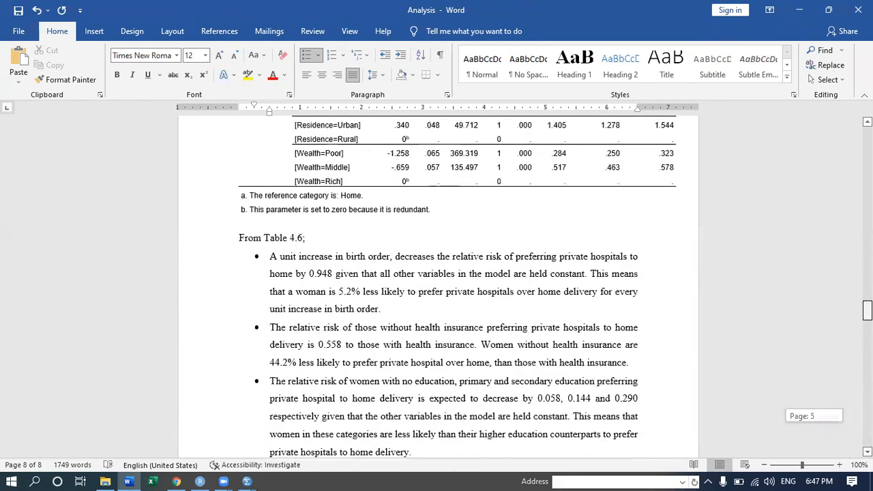